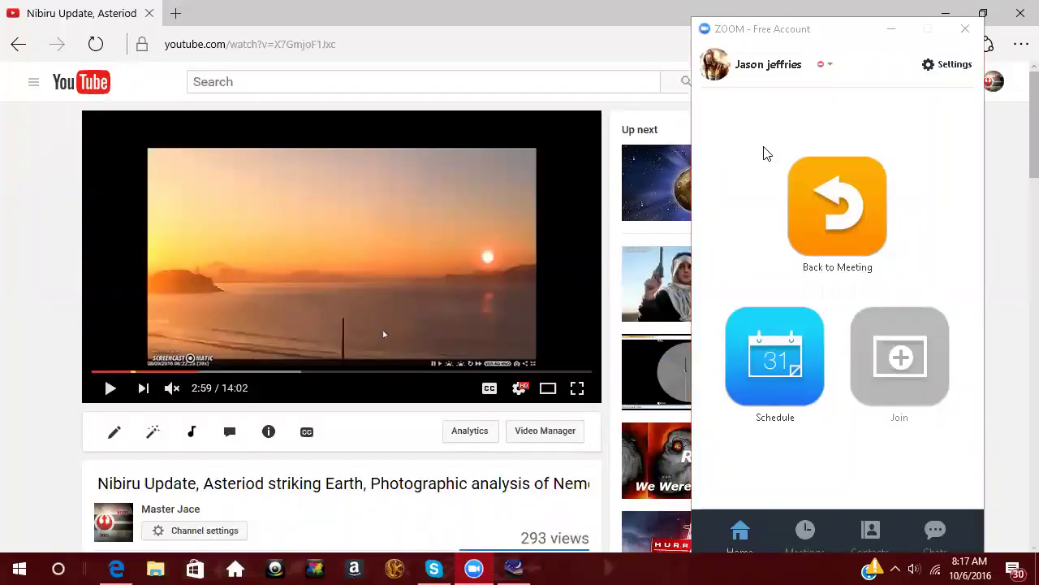
Minimize the Zoom window to reveal the YouTube sunrise video page.
left_click(897, 29)
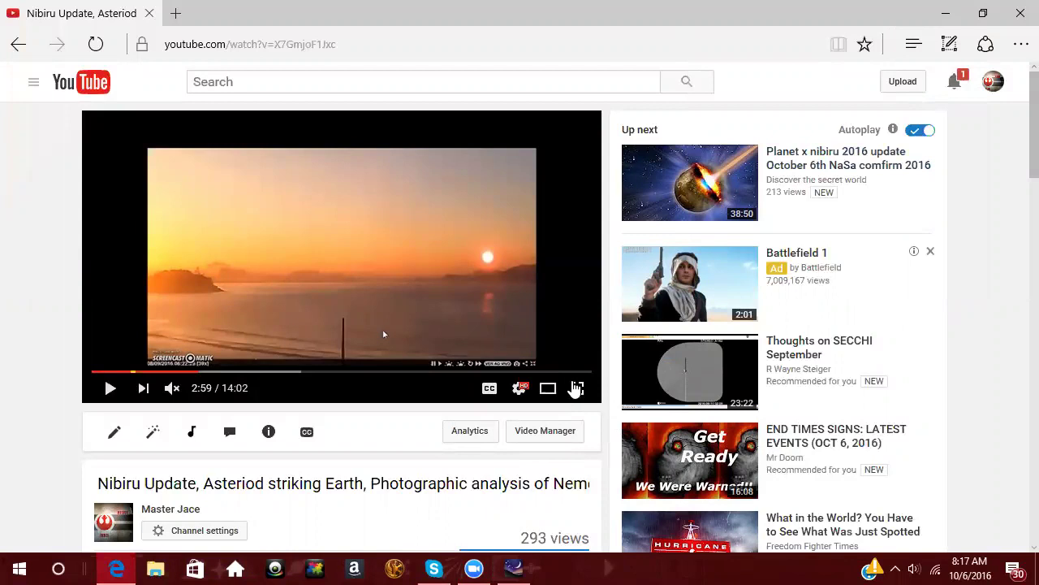
Watch the sunrise video full screen, then return to its regular watch page.
left_click(577, 388)
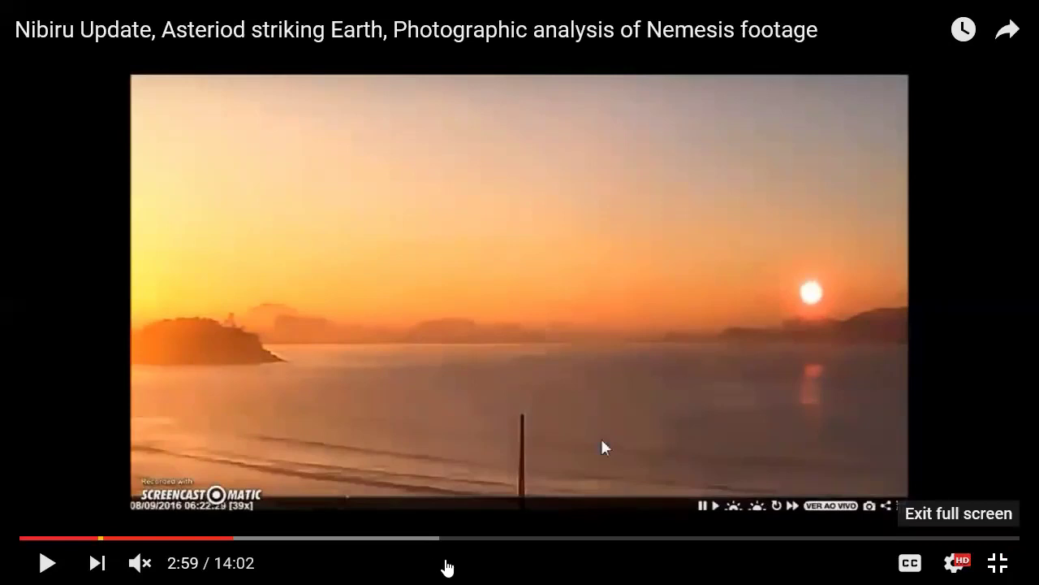
key("Escape")
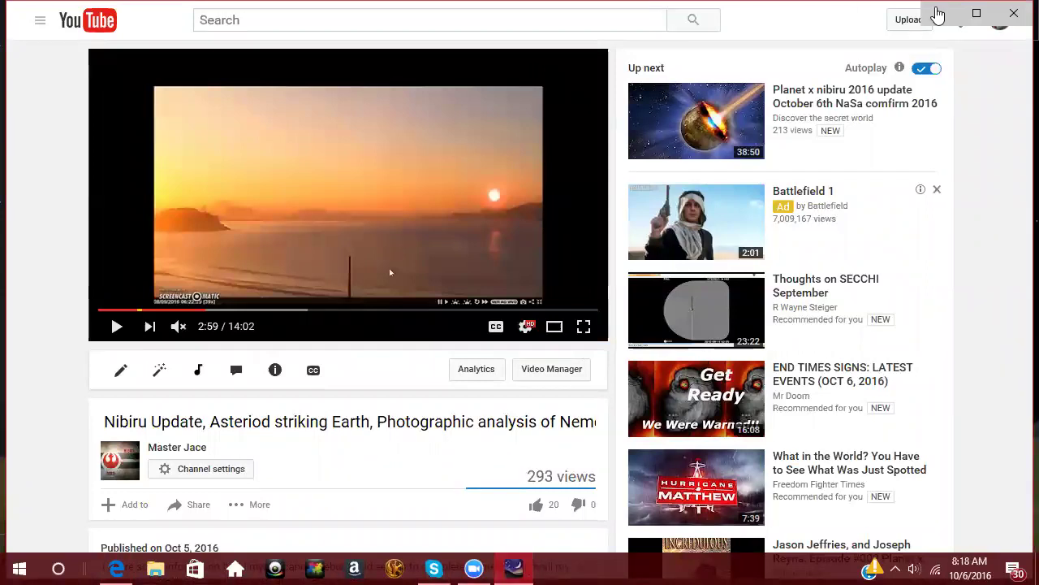
Maximize the browser window and turn on Atmosphere in Stellarium's sky and viewing options.
key("super+Up")
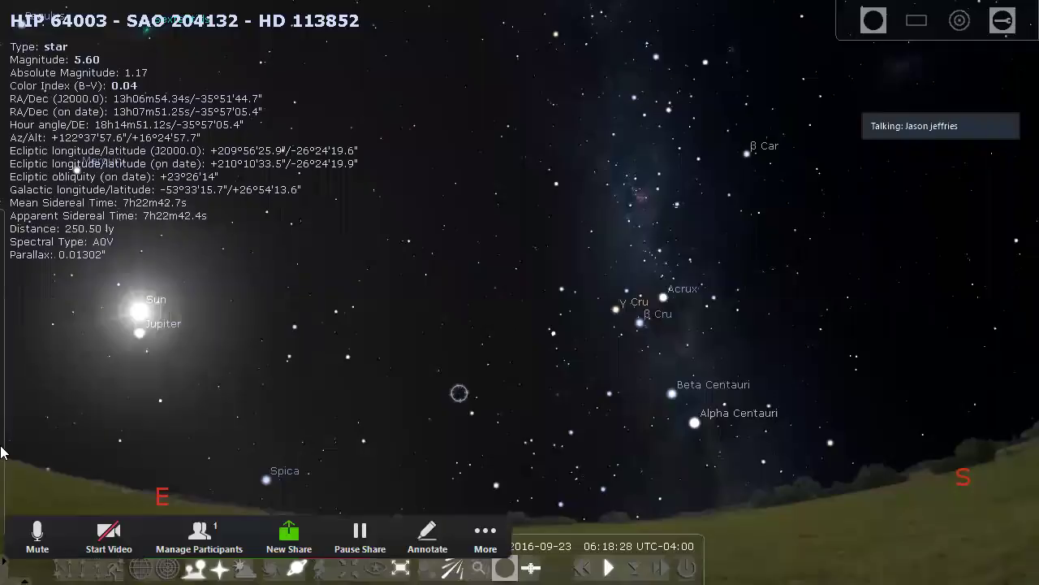
left_click(27, 349)
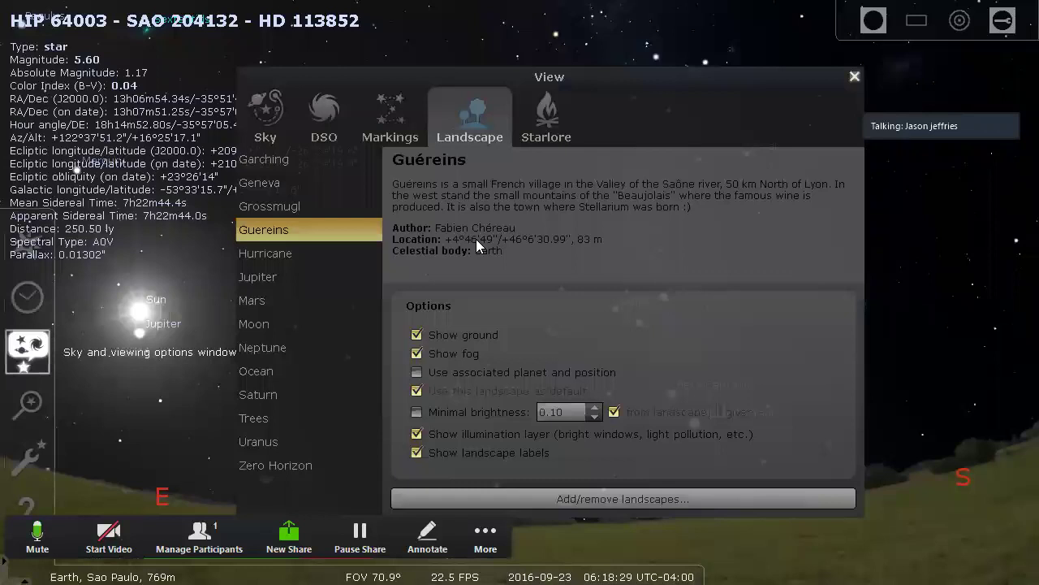
left_click(268, 117)
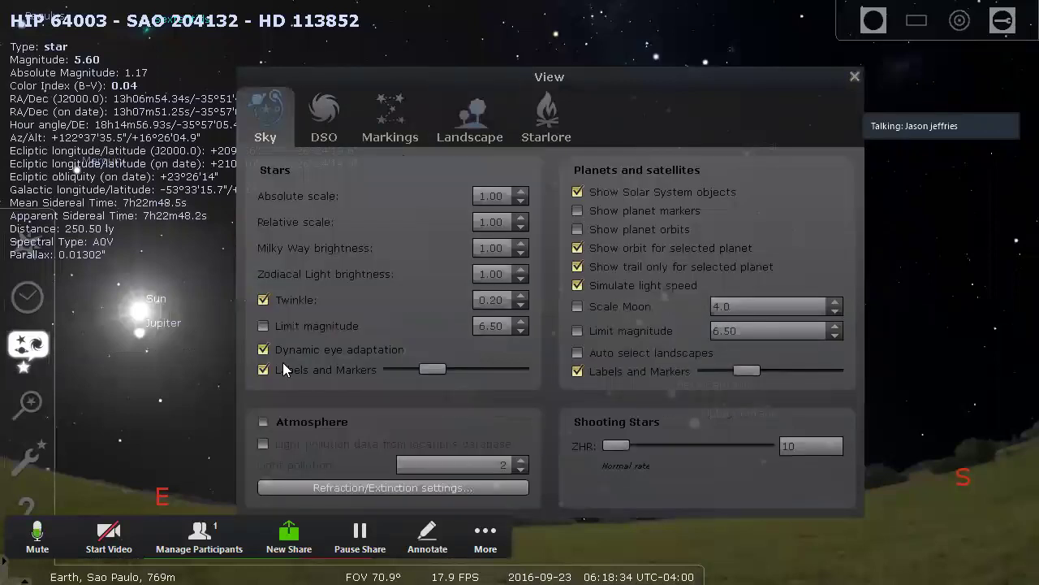
left_click(263, 421)
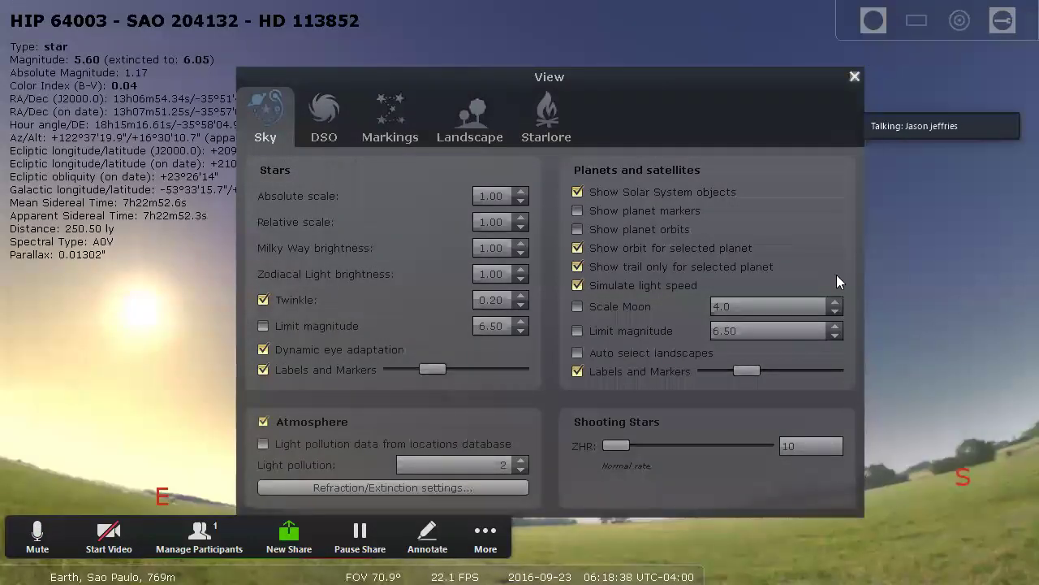
key("F4")
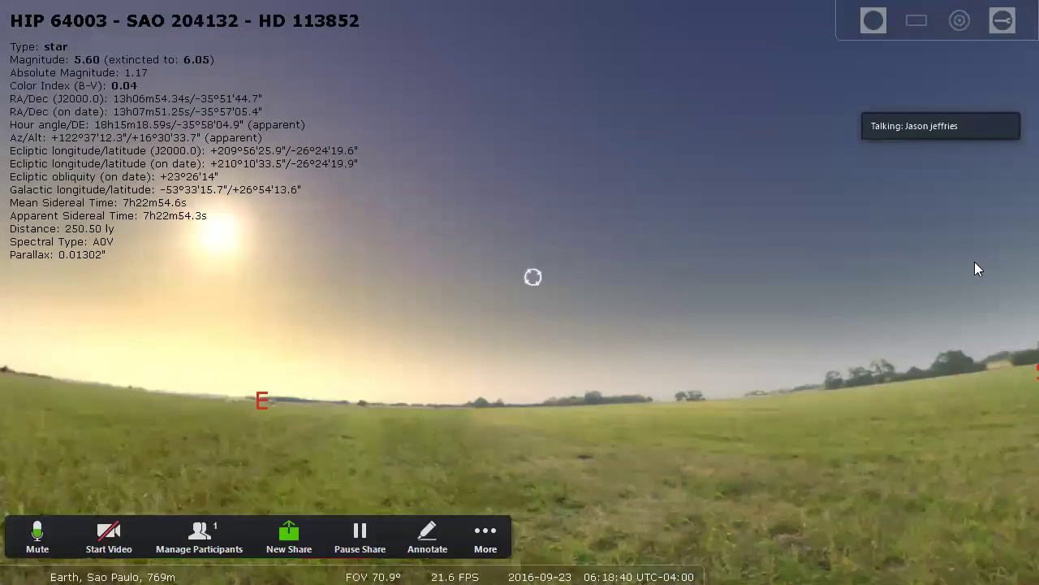
Pan the daylight view to bring the Sun above the eastern horizon.
key("Down")
key("Right")
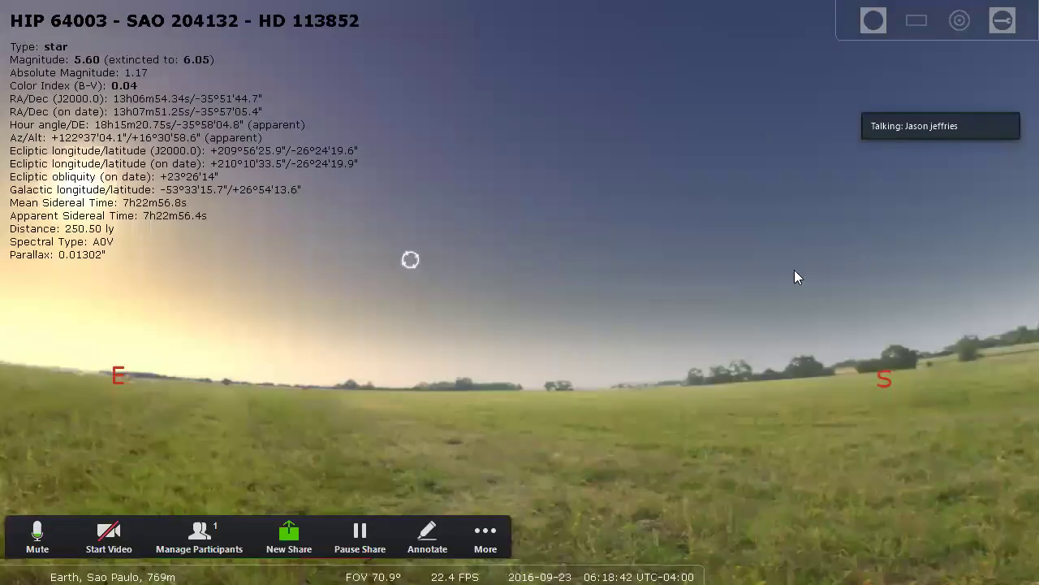
key("Up")
key("Left")
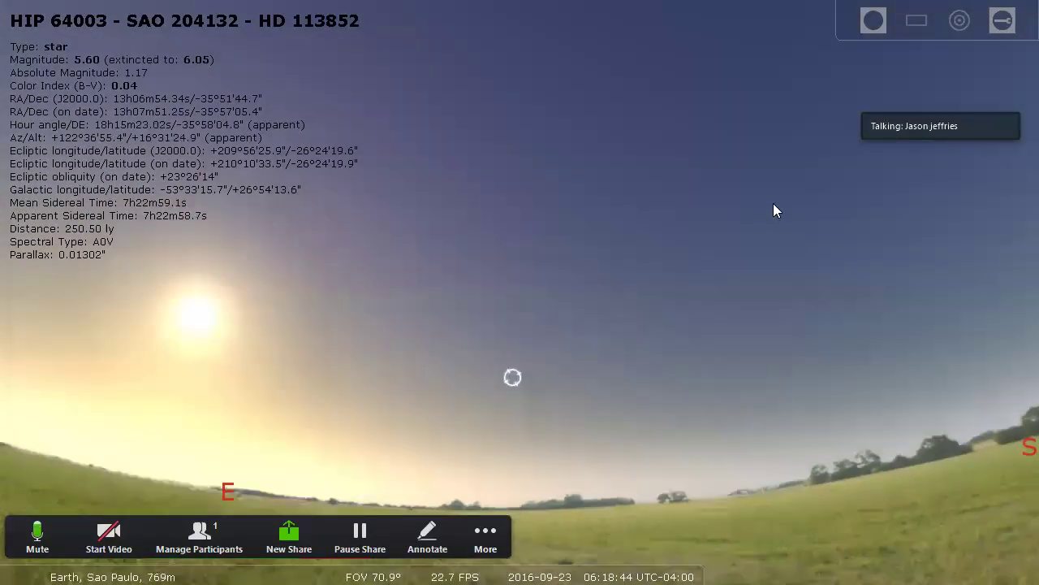
key("Down")
key("Right")
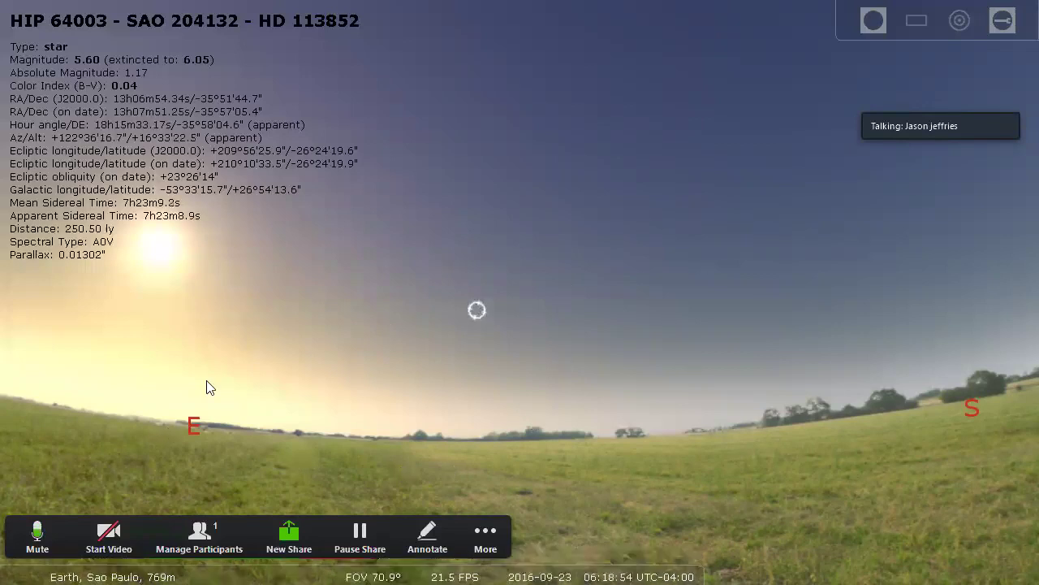
mouse_move(47, 351)
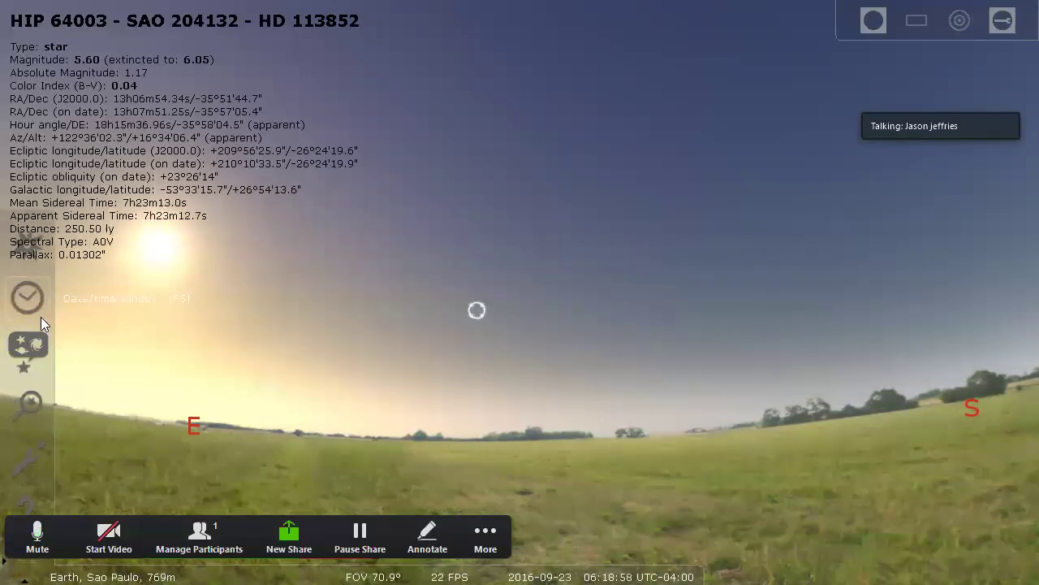
Untick Atmosphere in the sky and viewing options to show the dark starry sky.
left_click(33, 342)
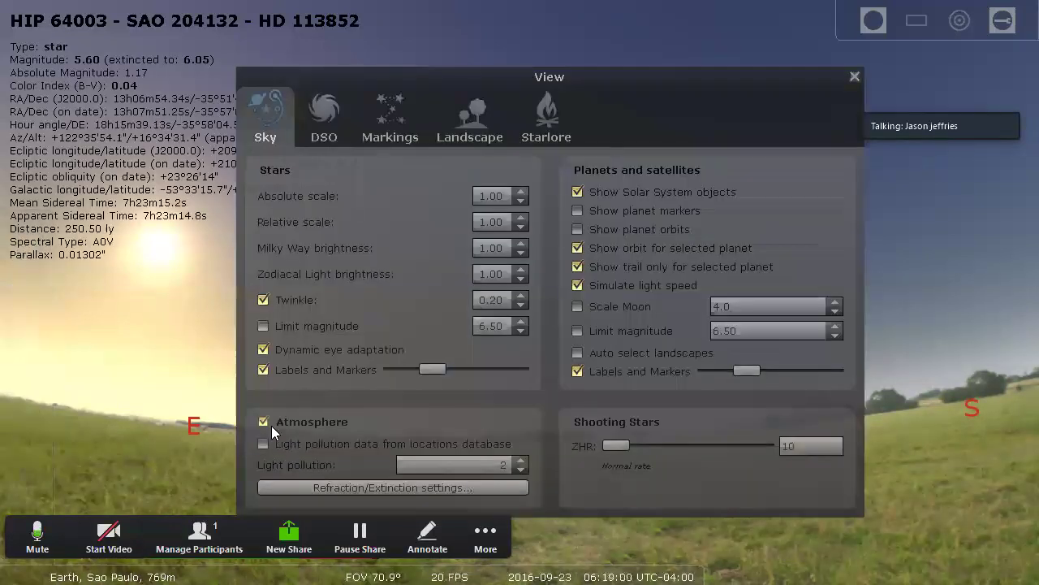
left_click(271, 426)
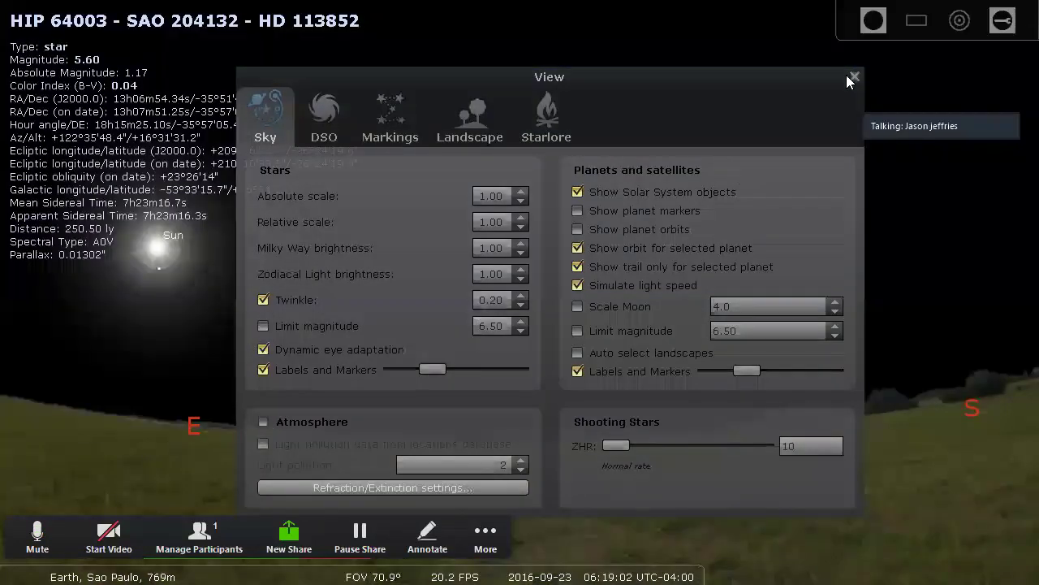
left_click(855, 77)
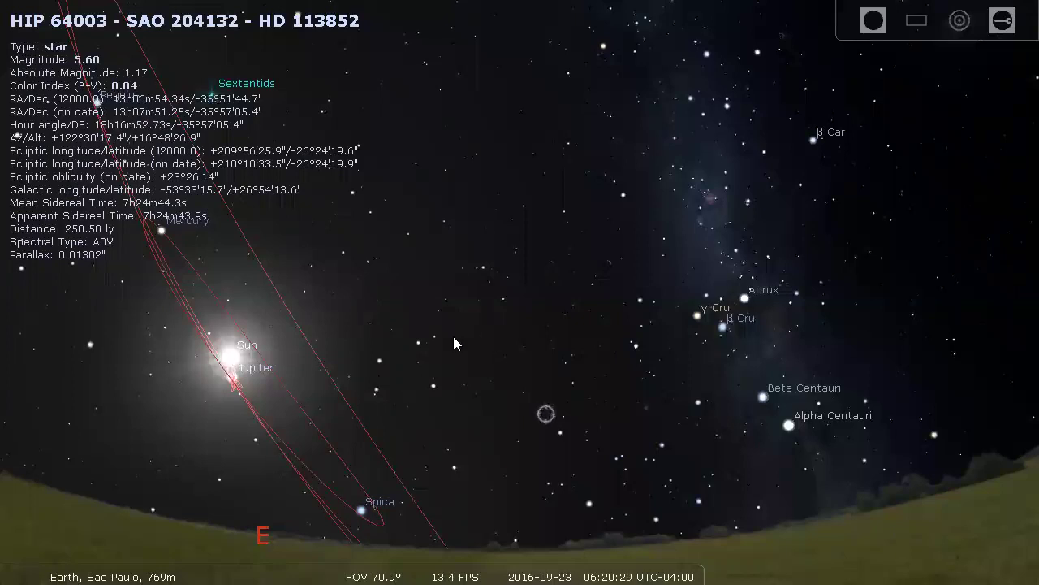
Turn the view east so the Sun and Jupiter sit near the E marker.
mouse_move(453, 336)
left_mouse_down()
mouse_move(375, 482)
mouse_move(572, 260)
mouse_move(602, 241)
mouse_move(417, 202)
mouse_move(506, 341)
mouse_move(438, 209)
mouse_move(335, 147)
left_mouse_up()
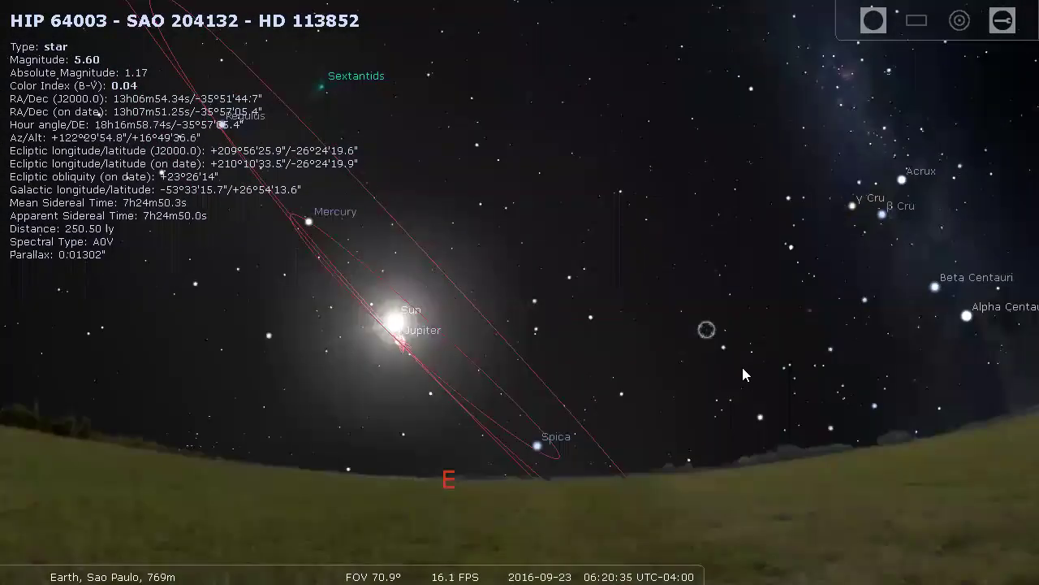
left_click_drag(587, 309, 569, 324)
key("Up")
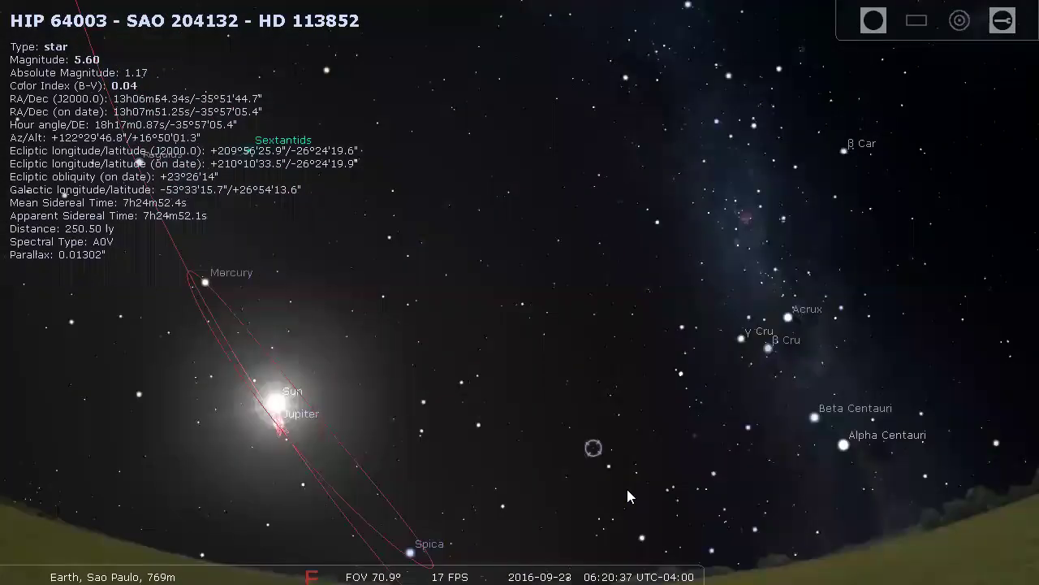
key("Down")
key("Right")
key("Up")
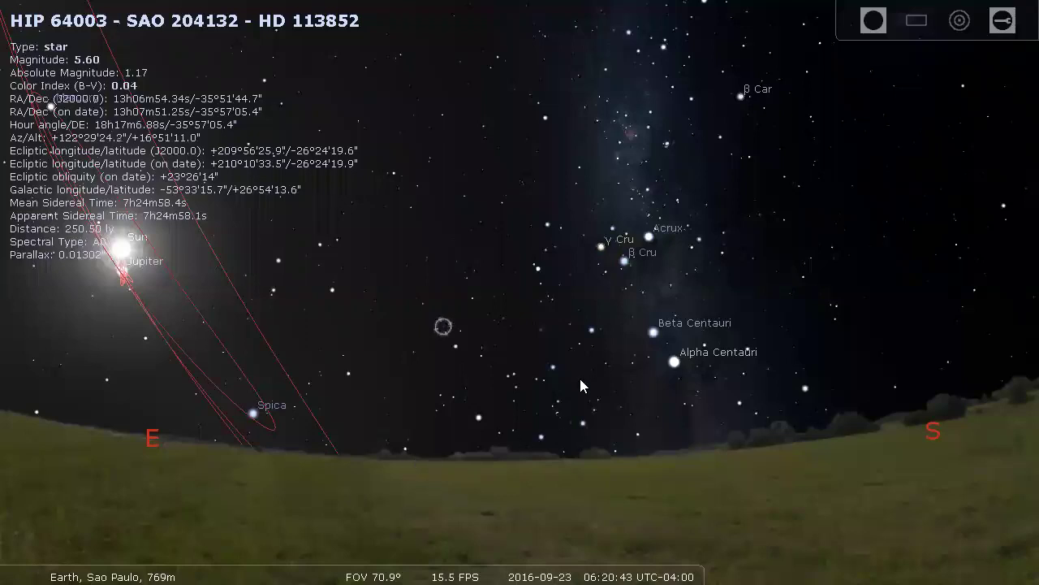
key("Right")
key("Up")
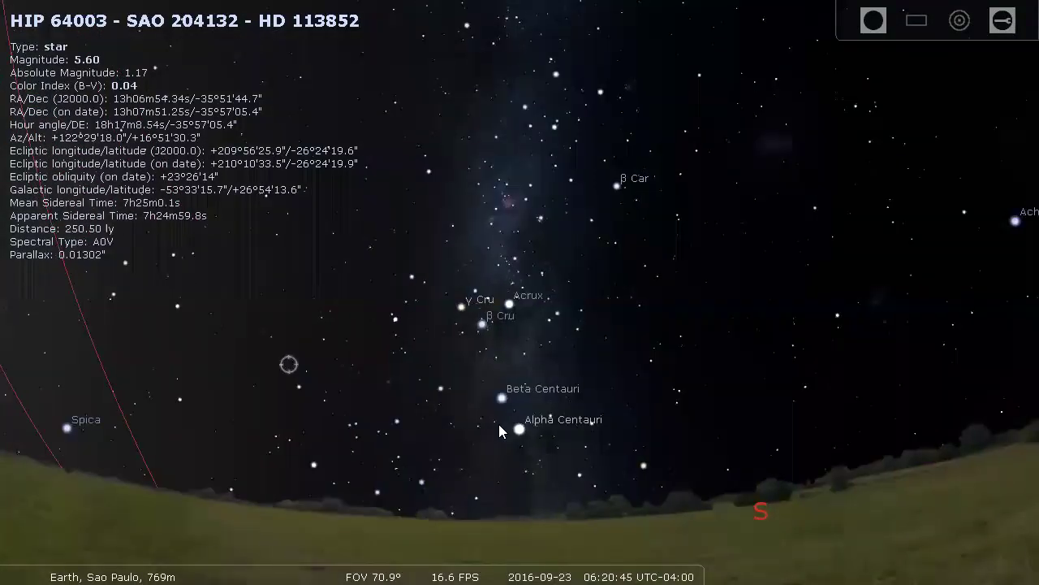
key("Left")
key("Up")
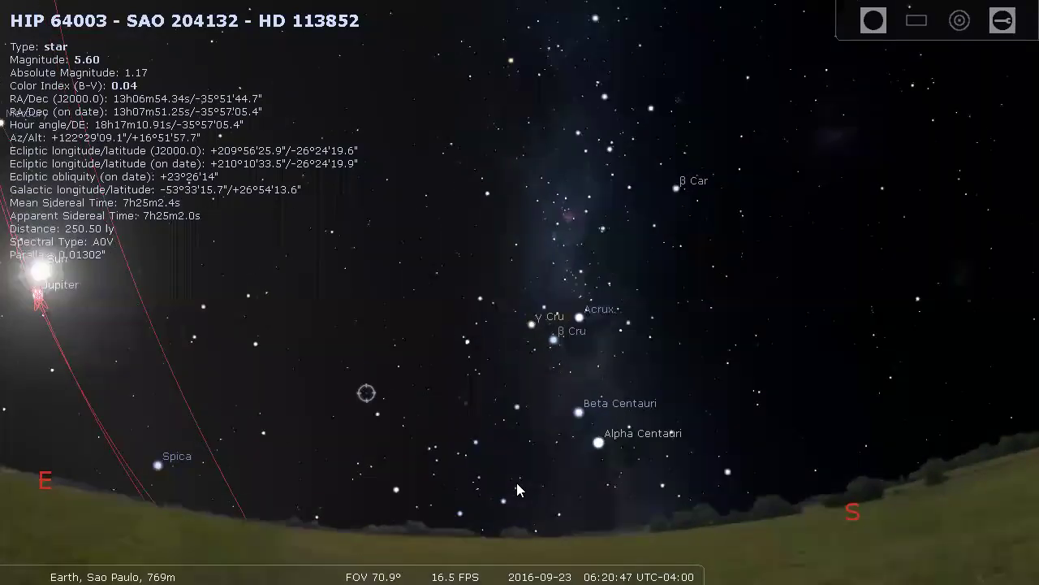
key("Down")
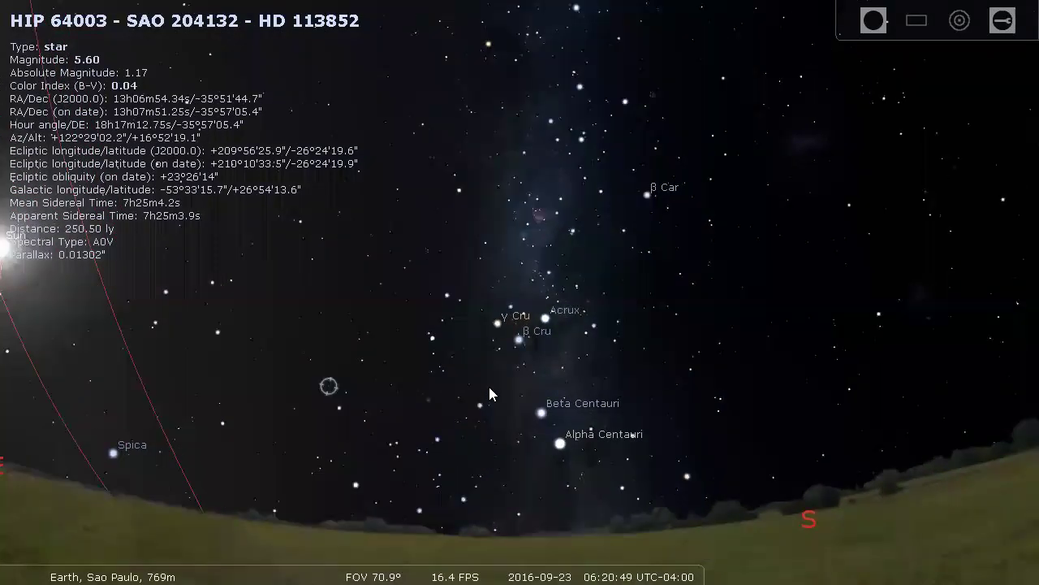
Tilt the view upward across the southern sky toward the Southern Cross.
key("Up")
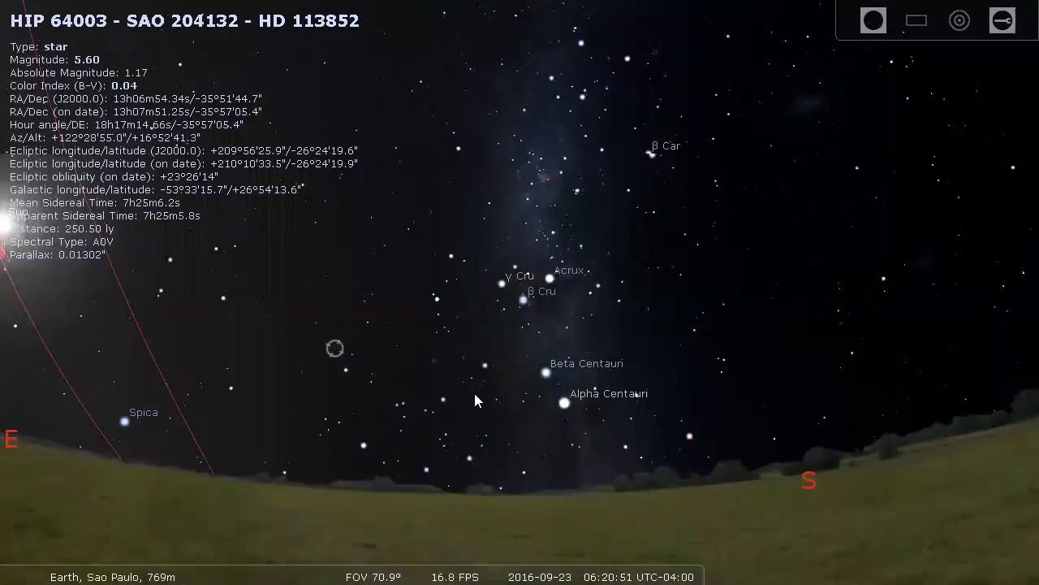
key("Down")
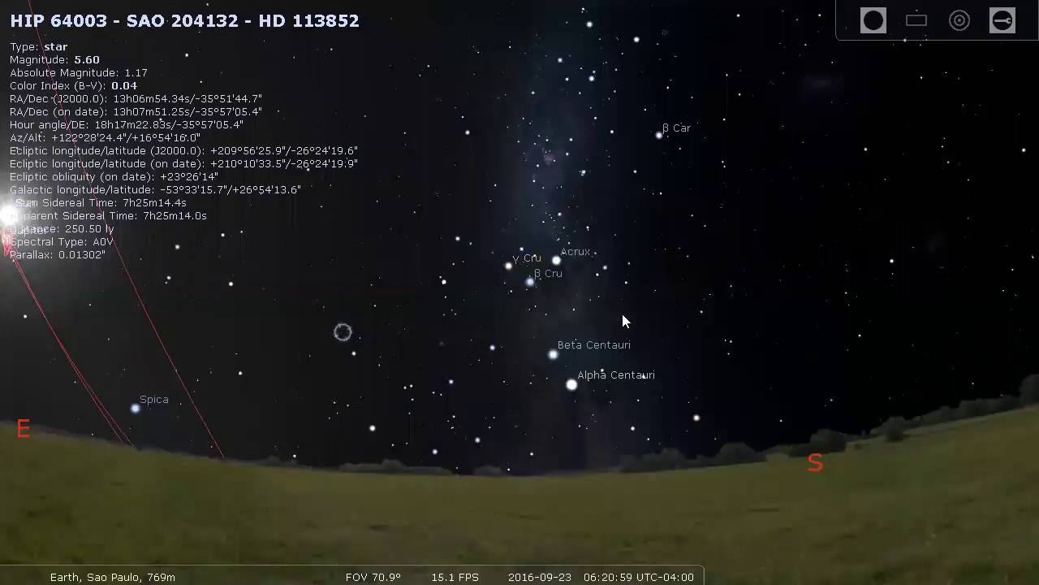
key("Up")
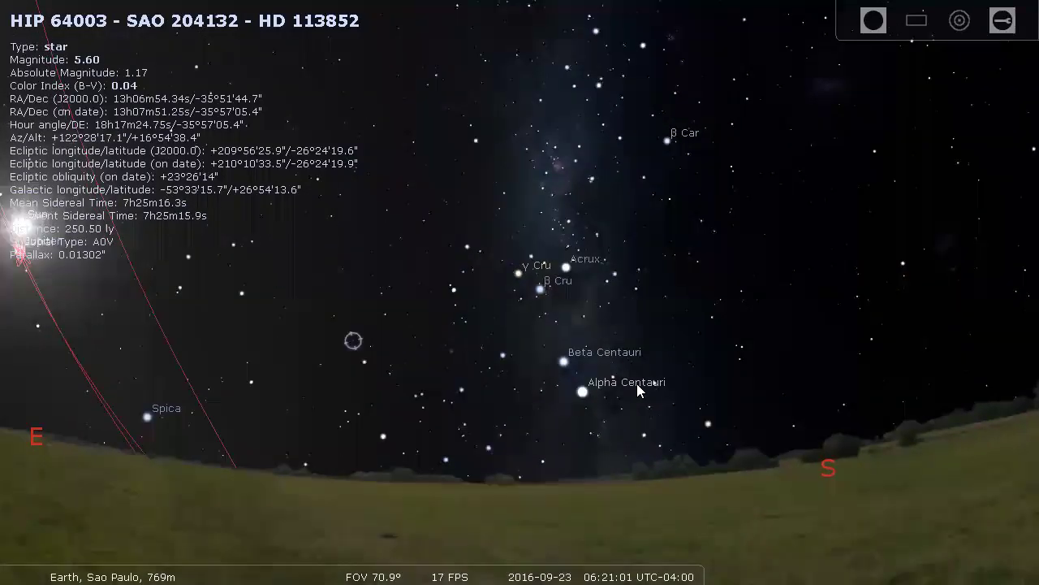
key("Up")
mouse_move(5, 286)
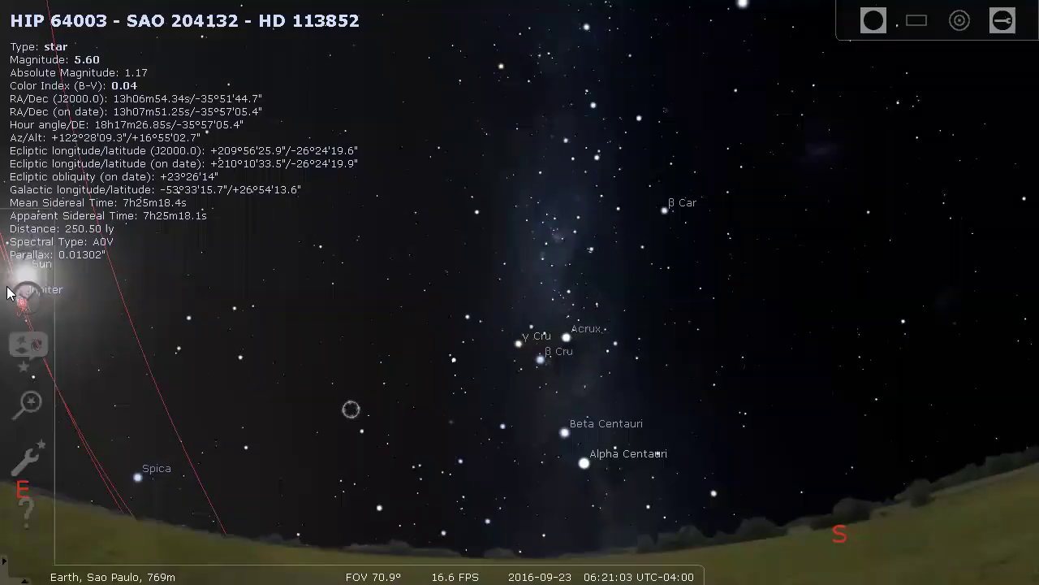
Untick Show ground on the Landscape tab to see below the horizon.
left_click(23, 339)
left_click(475, 122)
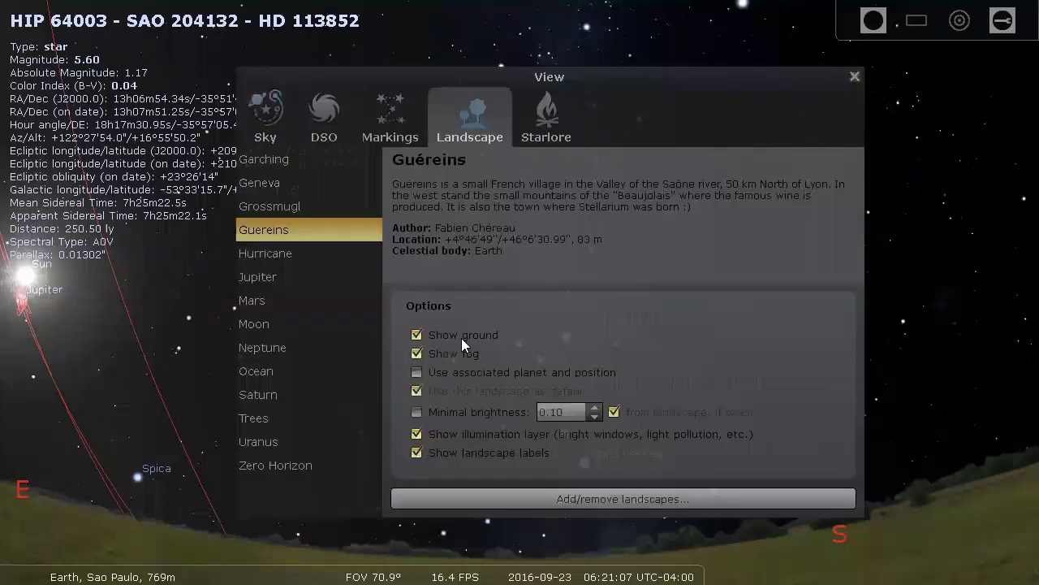
left_click(418, 336)
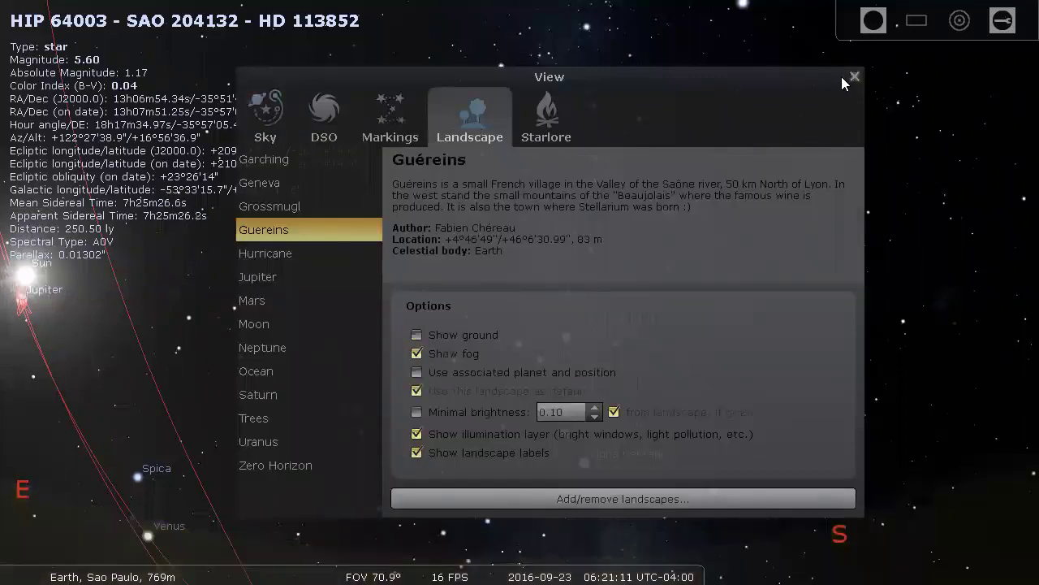
left_click(855, 76)
Pan past Antares and Scorpius east toward Venus and Jupiter, then open the Start menu.
mouse_move(658, 335)
left_mouse_down()
mouse_move(618, 202)
mouse_move(566, 121)
left_mouse_up()
mouse_move(614, 303)
left_mouse_down()
mouse_move(594, 248)
mouse_move(561, 220)
mouse_move(750, 344)
left_mouse_up()
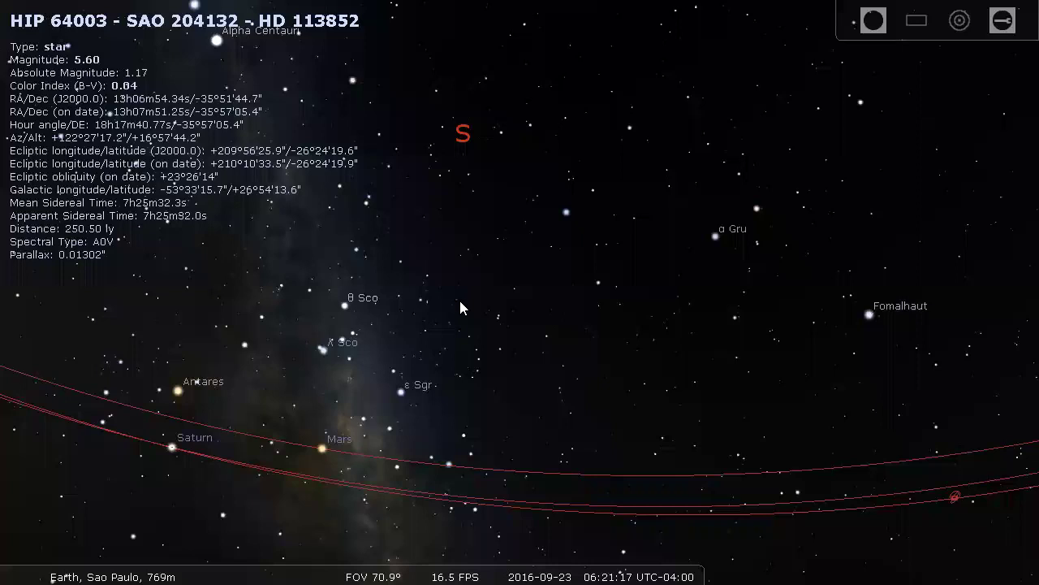
key("Left")
key("Up")
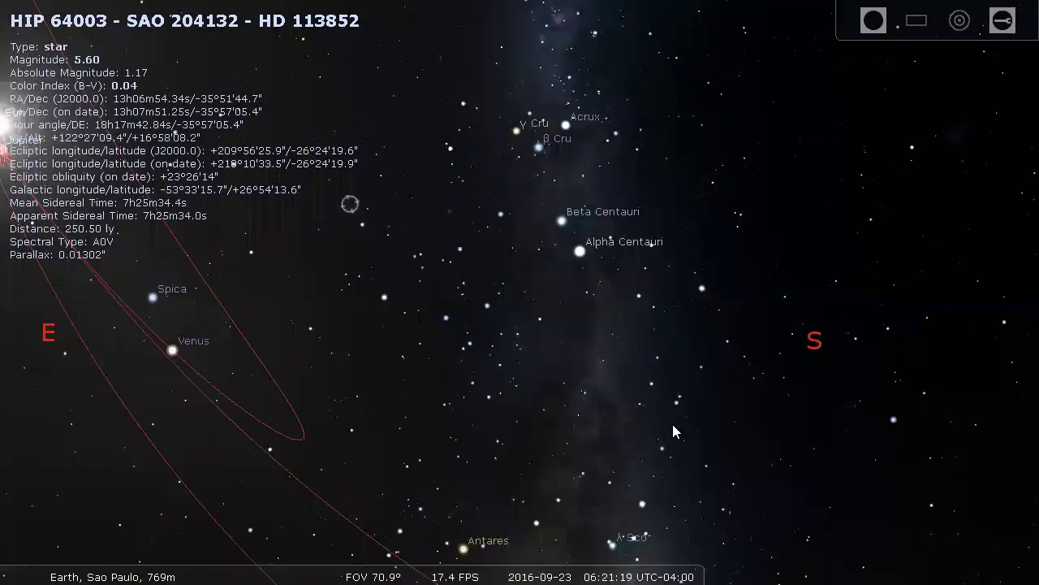
key("Left")
key("Up")
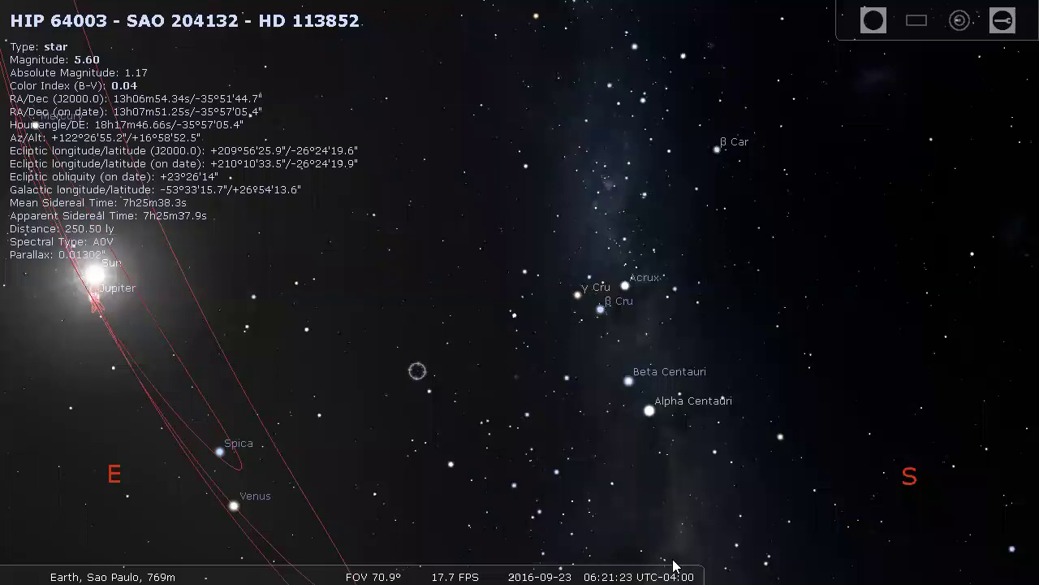
mouse_move(673, 566)
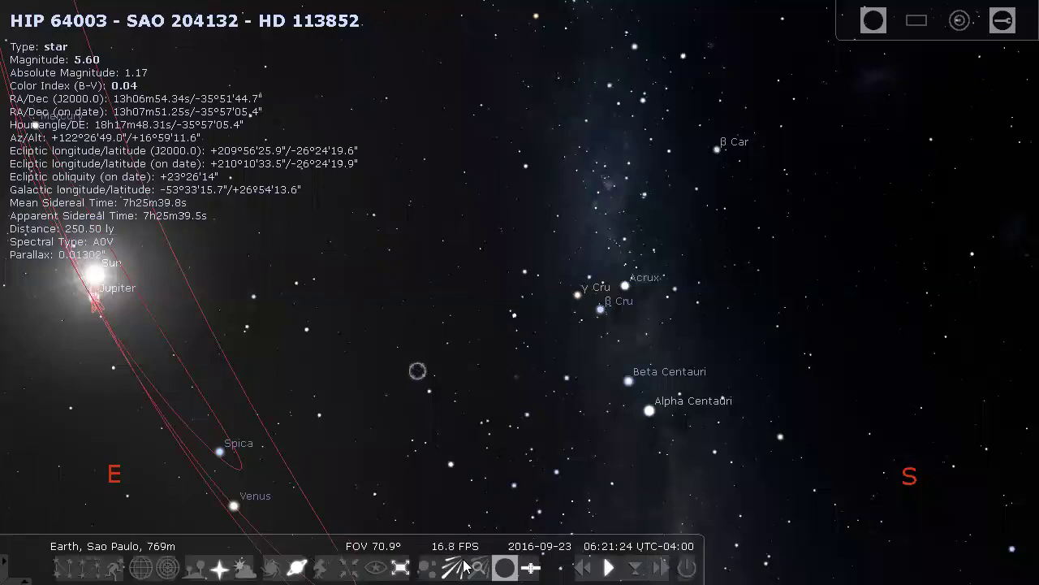
key("super")
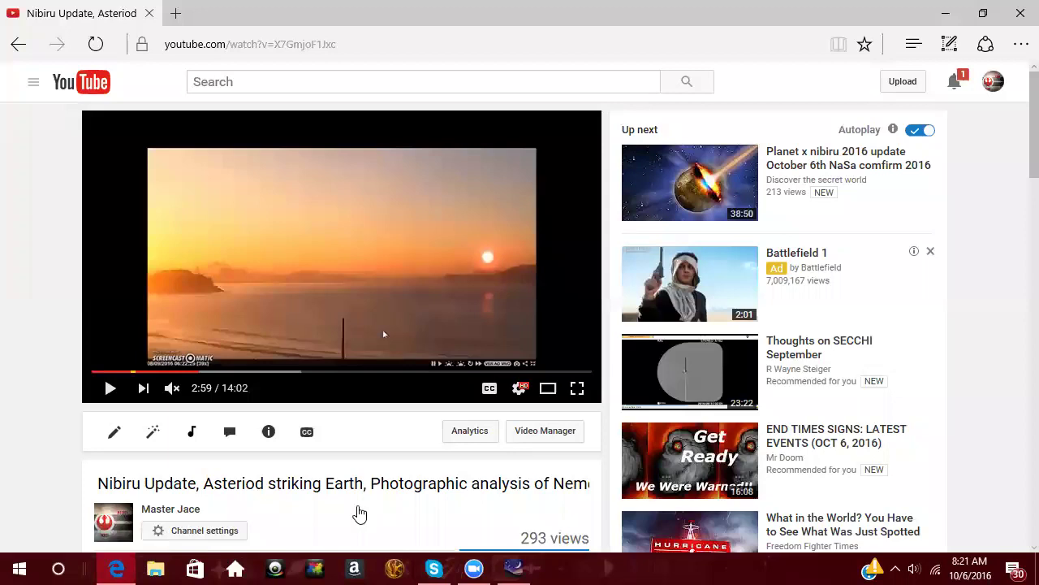
Play the Nibiru Update video full screen, seeking between 3:41 and 5:00, ending near 4:31 windowed.
key("f")
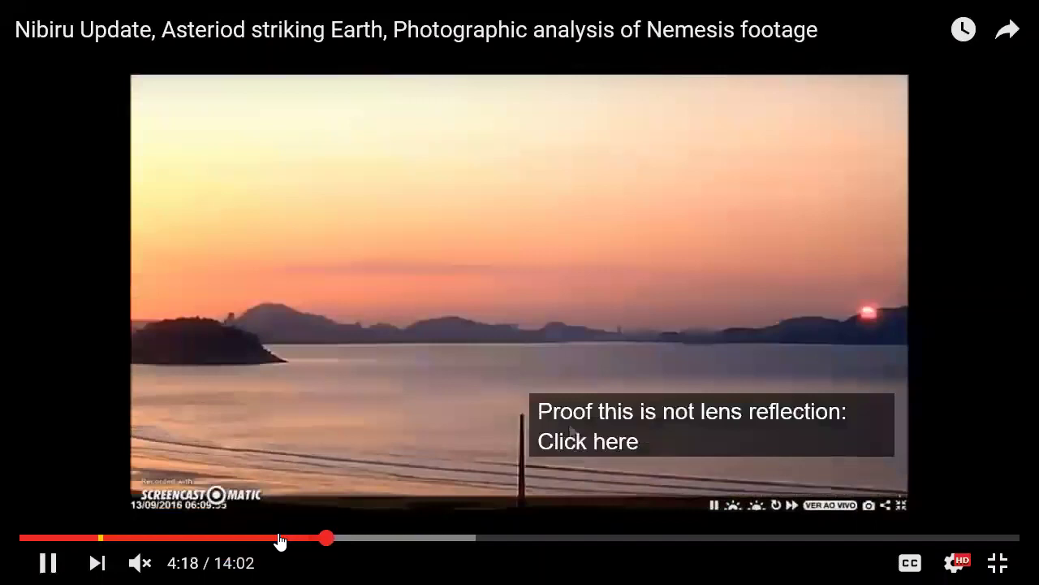
left_click(279, 537)
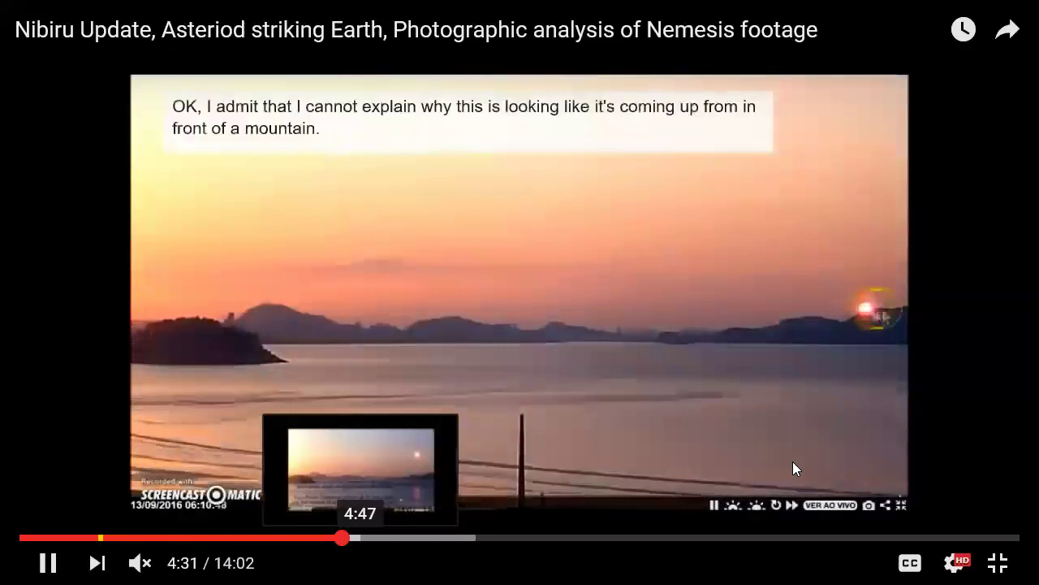
left_click(360, 537)
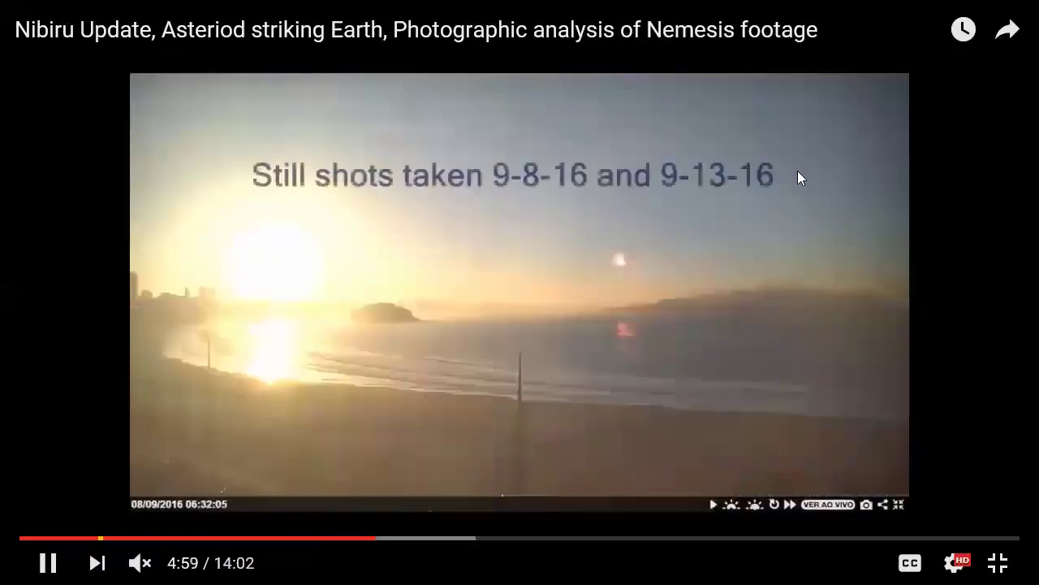
left_click(400, 549)
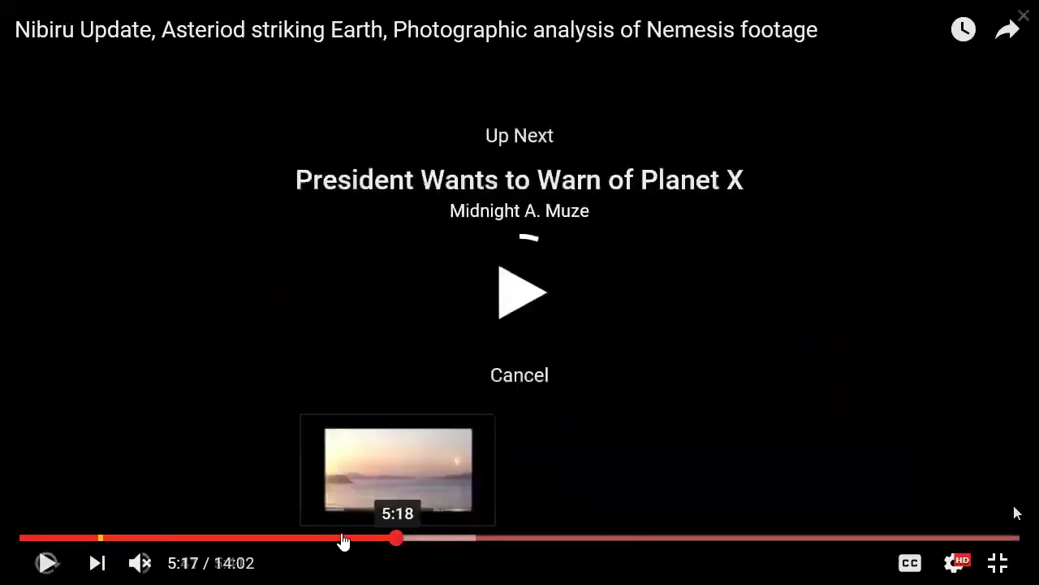
mouse_move(343, 540)
left_mouse_down()
mouse_move(378, 537)
mouse_move(341, 538)
left_mouse_up()
key("Escape")
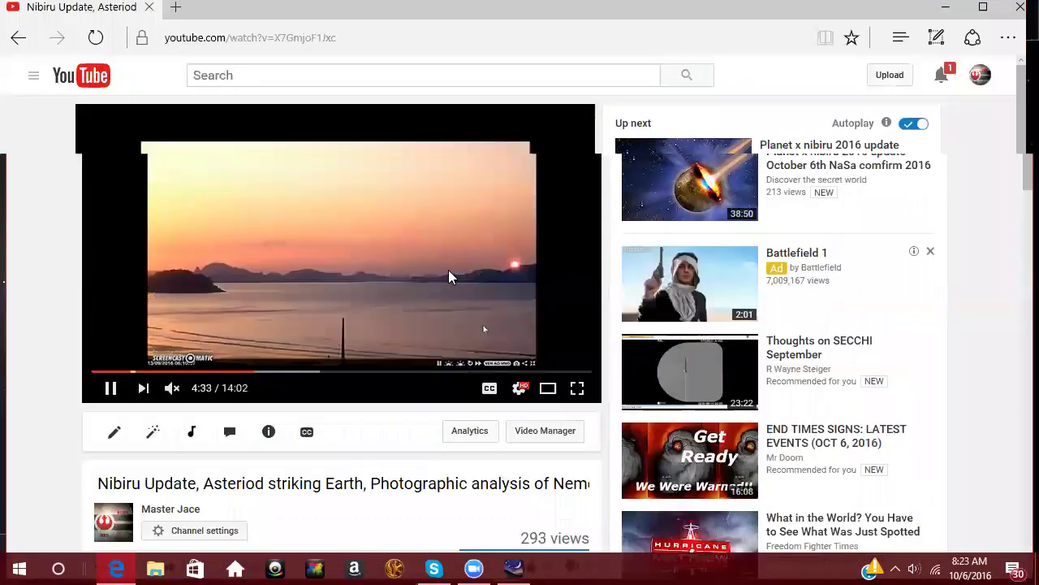
Pause the Nibiru video at 4:34 and play the Helion/Nemesis video full screen.
left_click(443, 271)
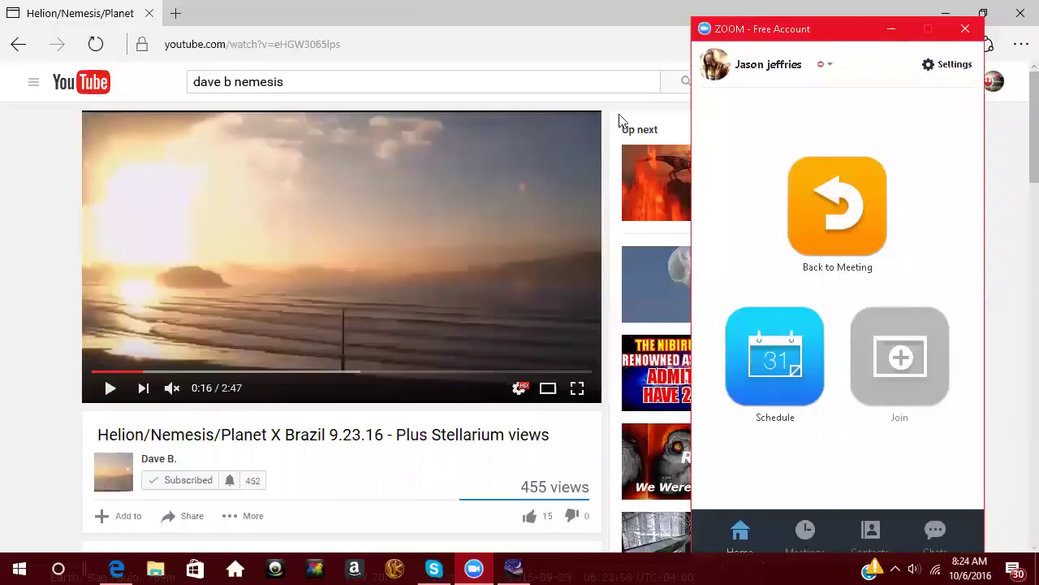
left_click(577, 391)
left_click(577, 392)
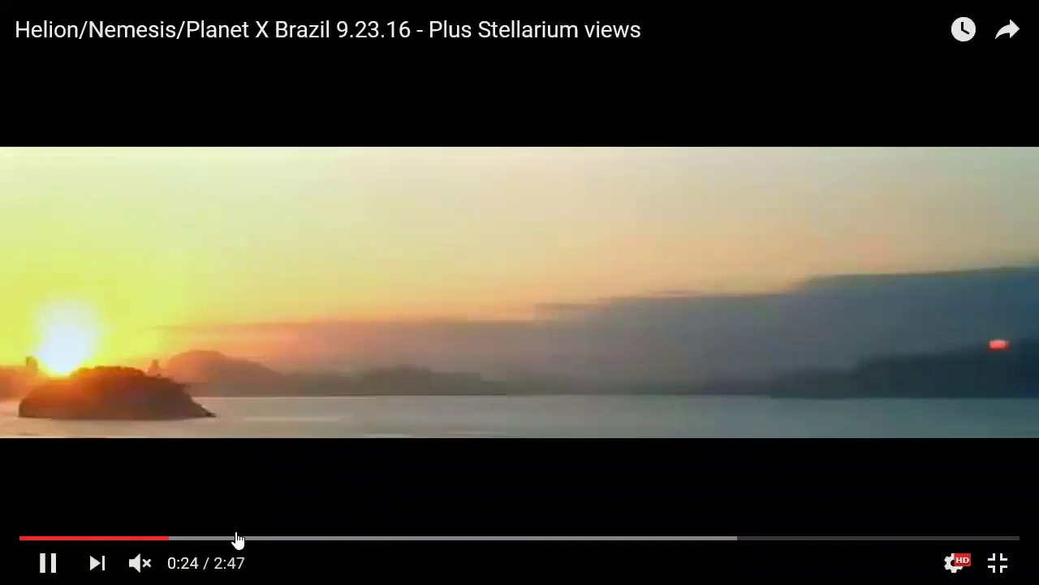
Seek the Helion video to 0:38 and 1:29, resume it, then exit full screen.
left_click(289, 537)
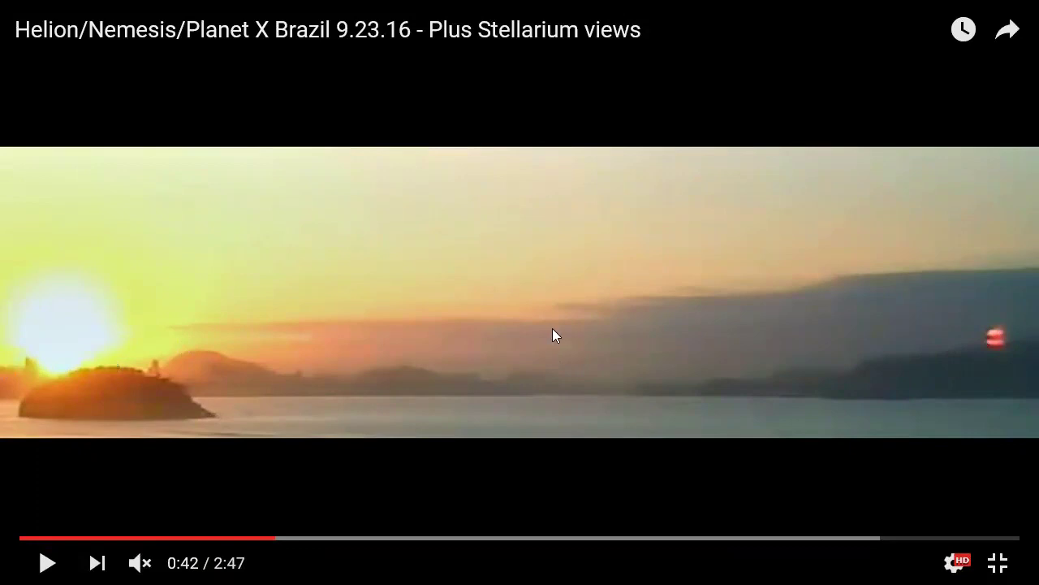
left_click(566, 356)
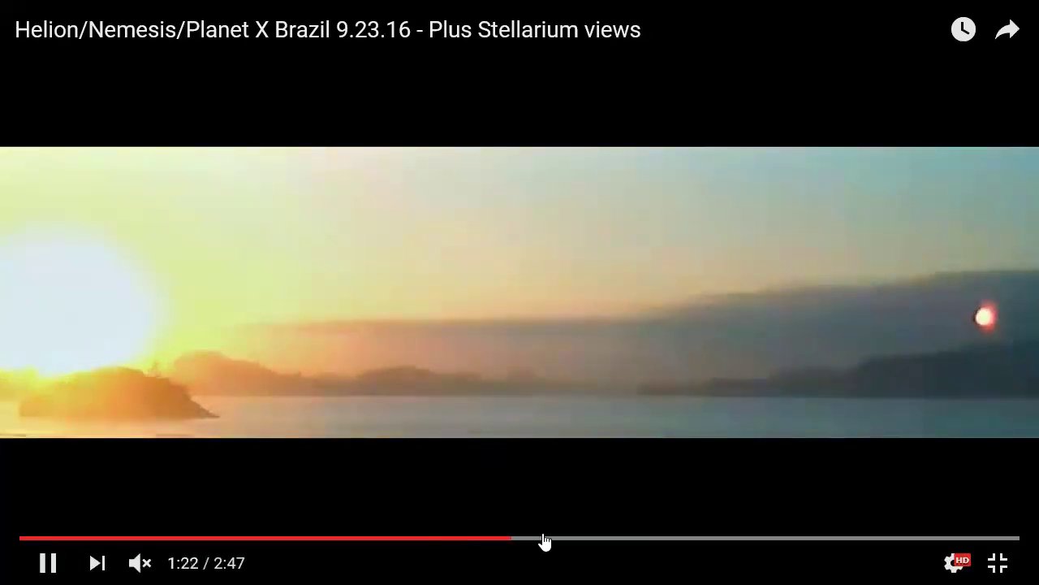
left_click(545, 538)
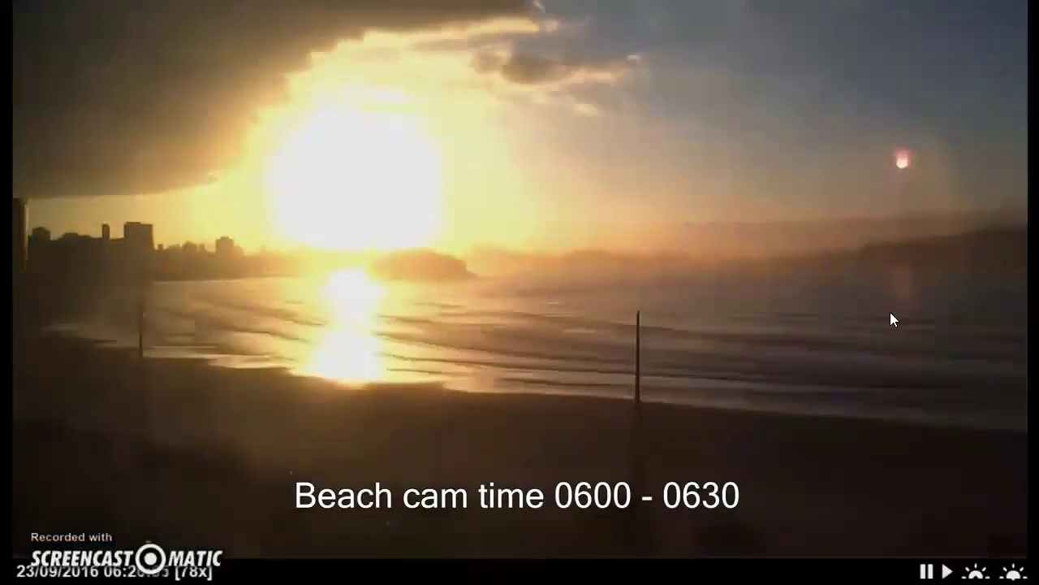
mouse_move(891, 313)
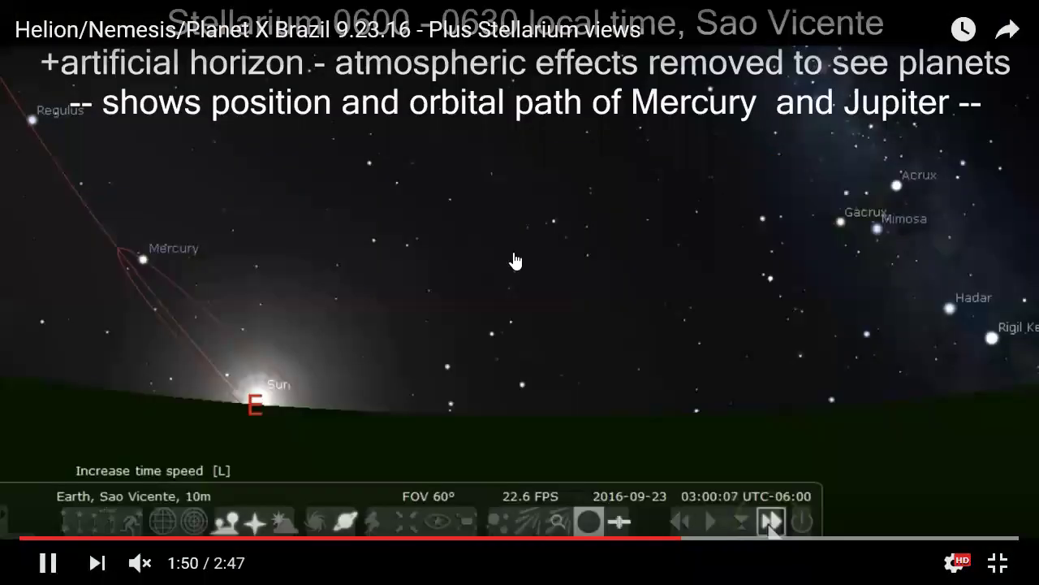
double_click(515, 260)
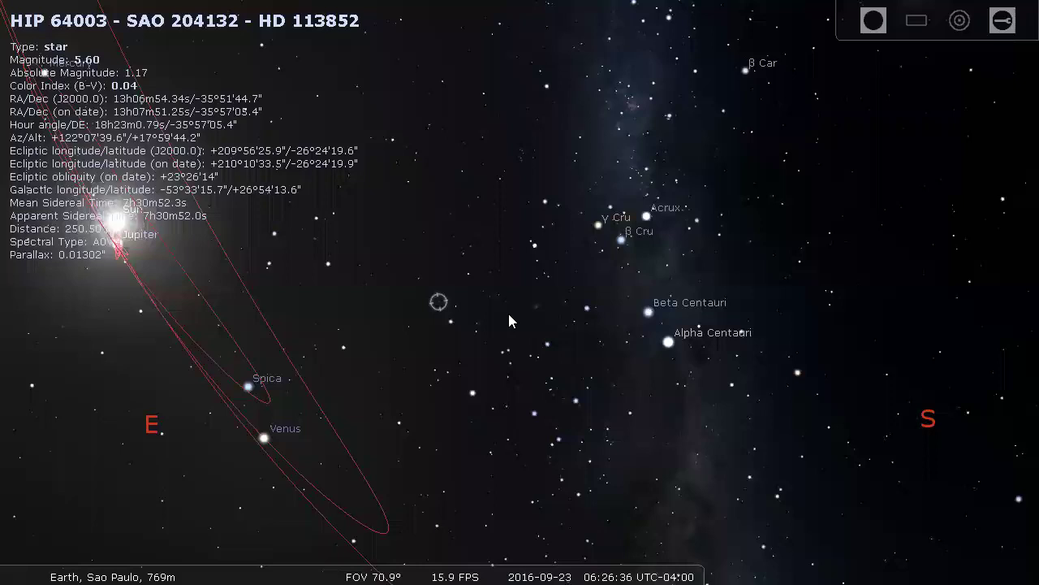
Pan the sky to bring Mercury into view and clear the star selection.
left_click_drag(509, 315, 525, 272)
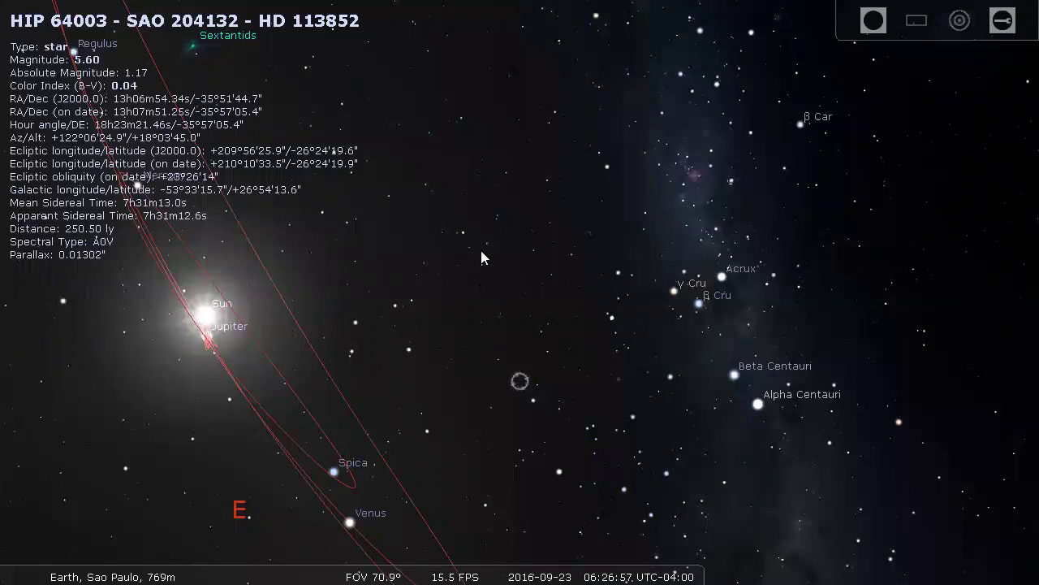
left_click_drag(472, 265, 516, 320)
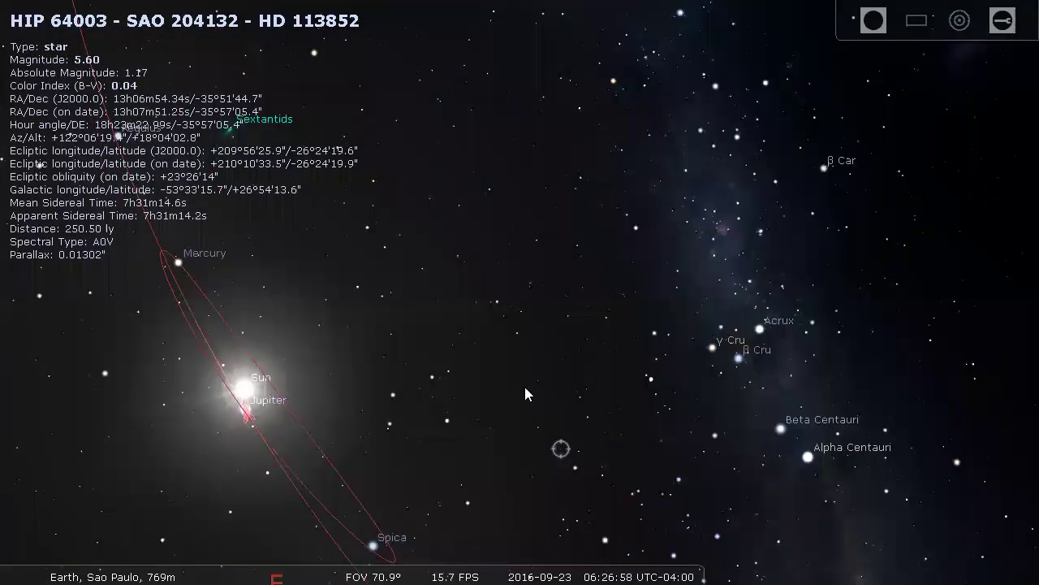
right_click(529, 303)
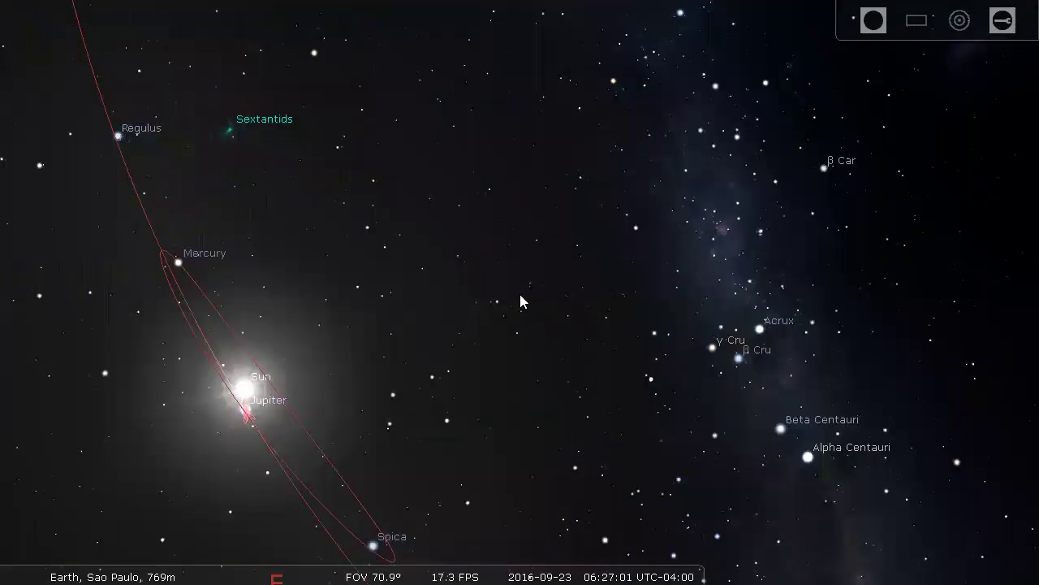
Turn the view toward the eastern horizon, framing the Sun, Spica and Venus.
key("Right")
key("Down")
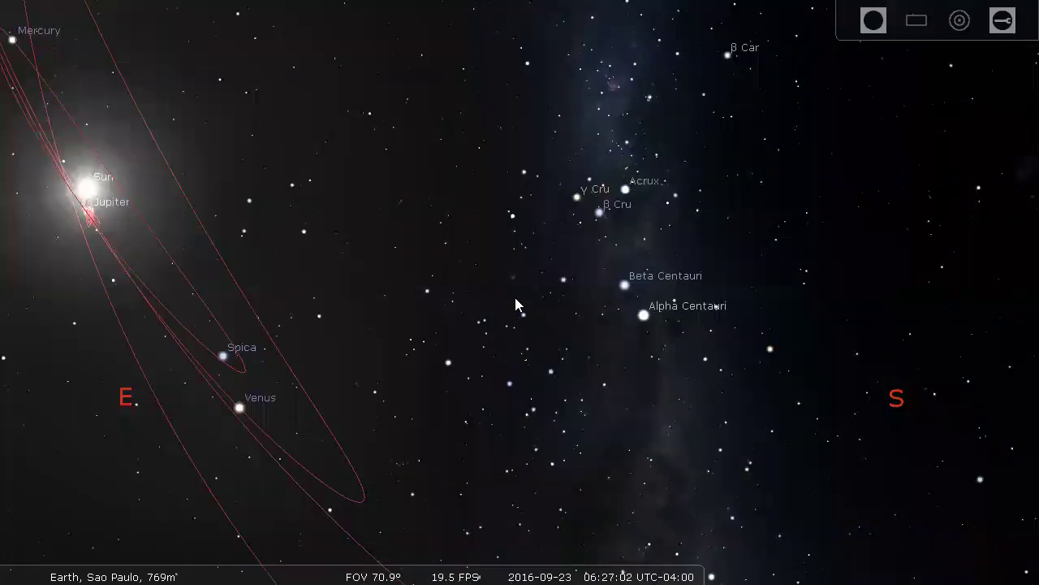
key("Left")
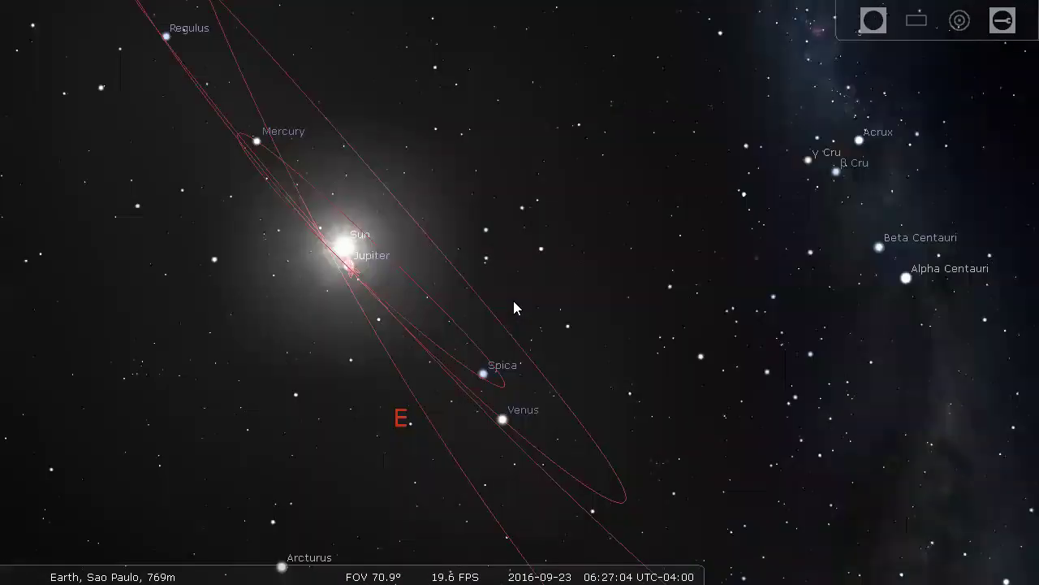
key("Down")
key("Right")
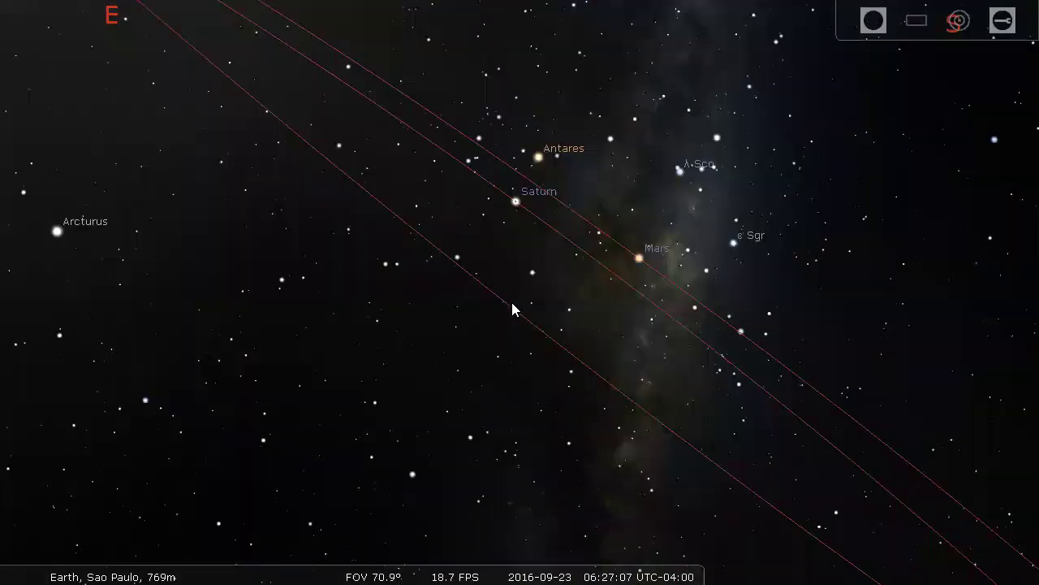
key("Left")
key("Up")
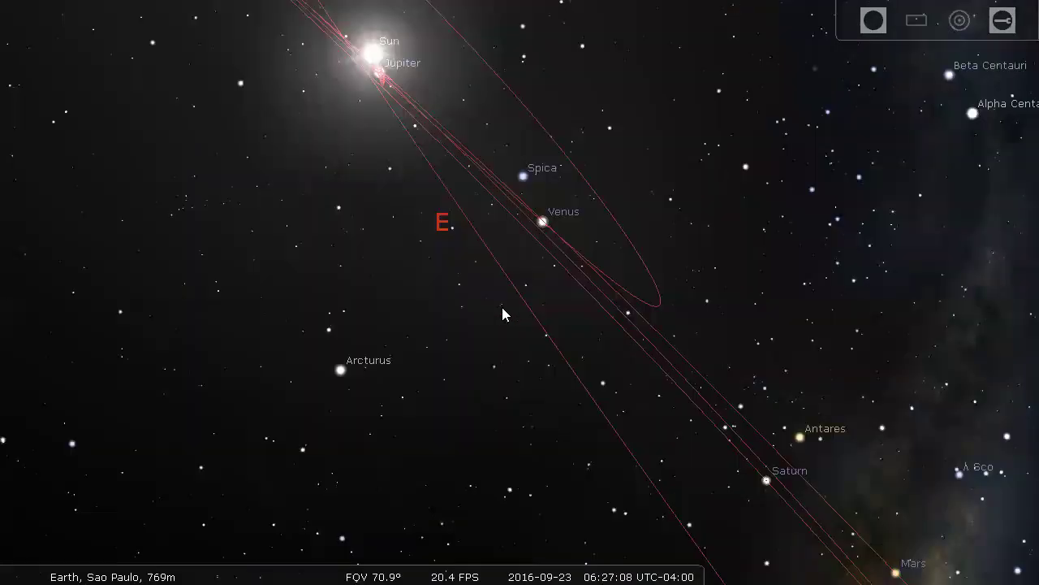
key("Right")
key("Down")
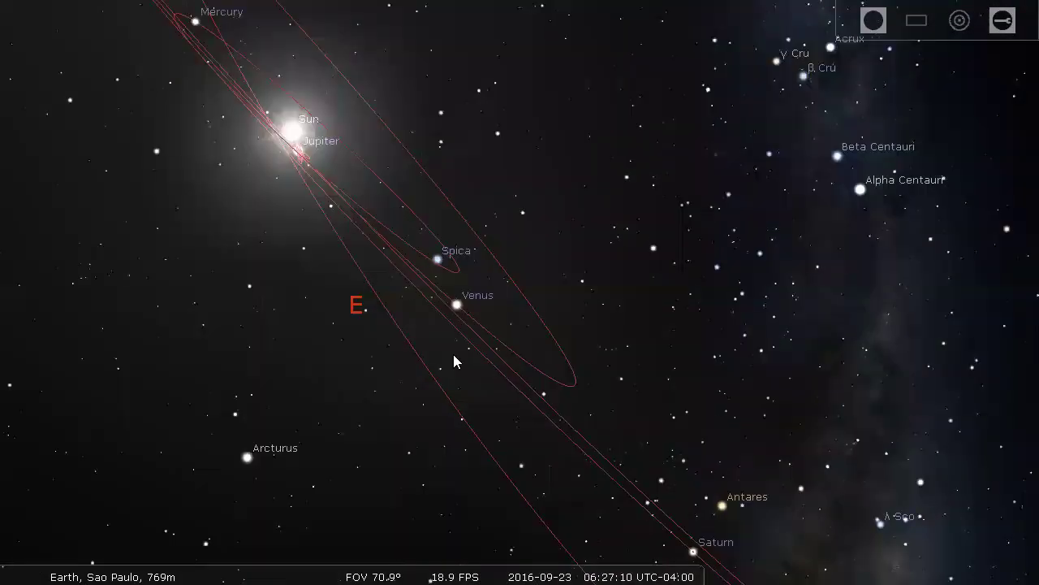
key("Up")
Select Venus and turn the ground landscape back on in the viewing options.
left_click(458, 367)
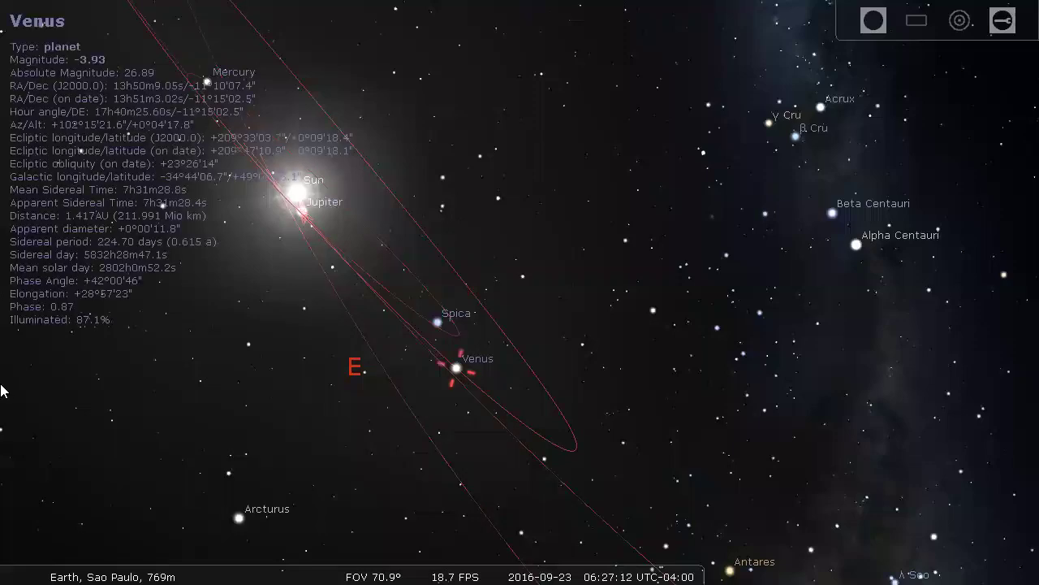
mouse_move(5, 387)
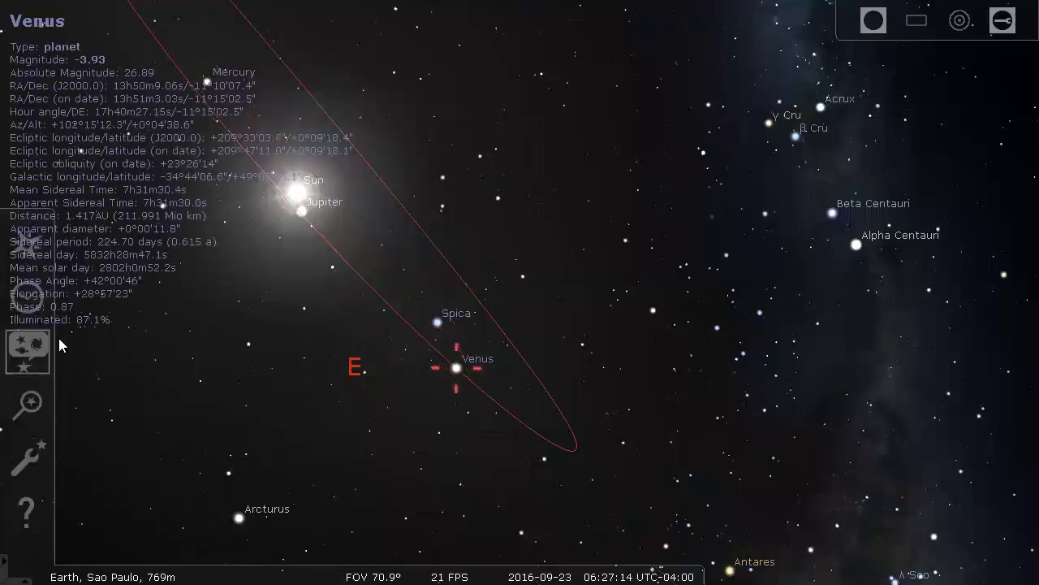
left_click(27, 349)
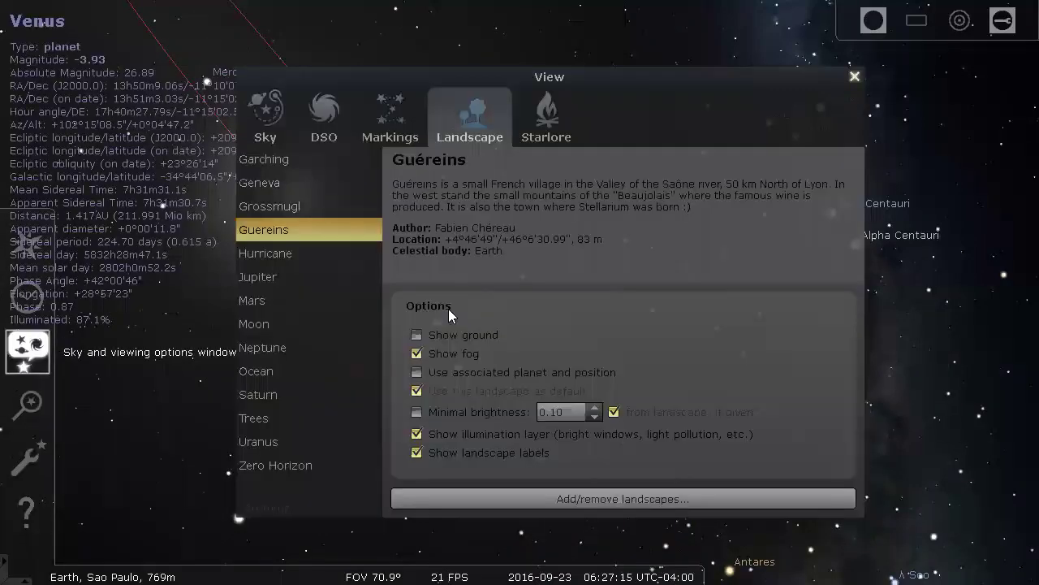
left_click(417, 336)
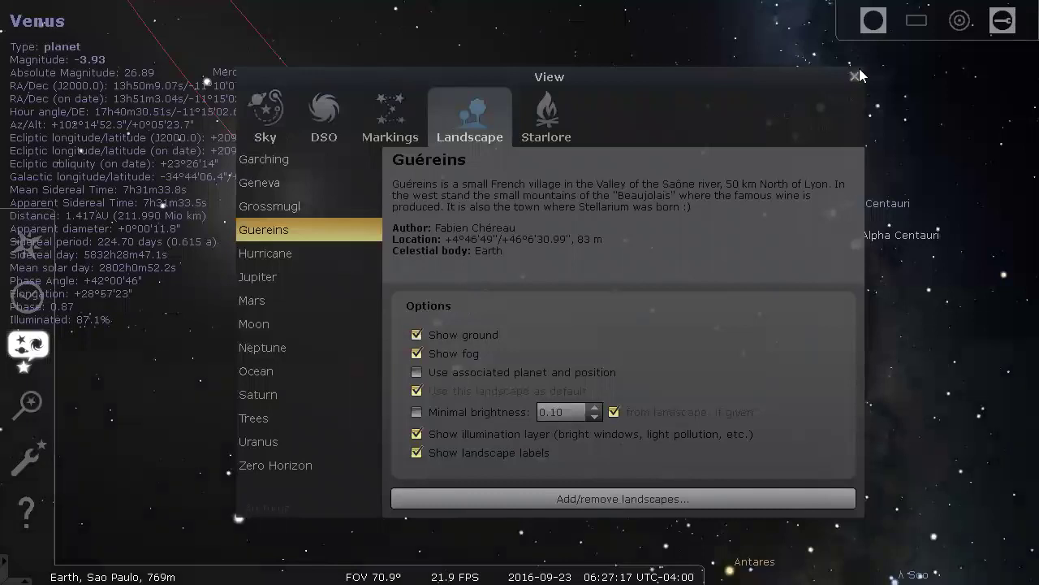
left_click(854, 76)
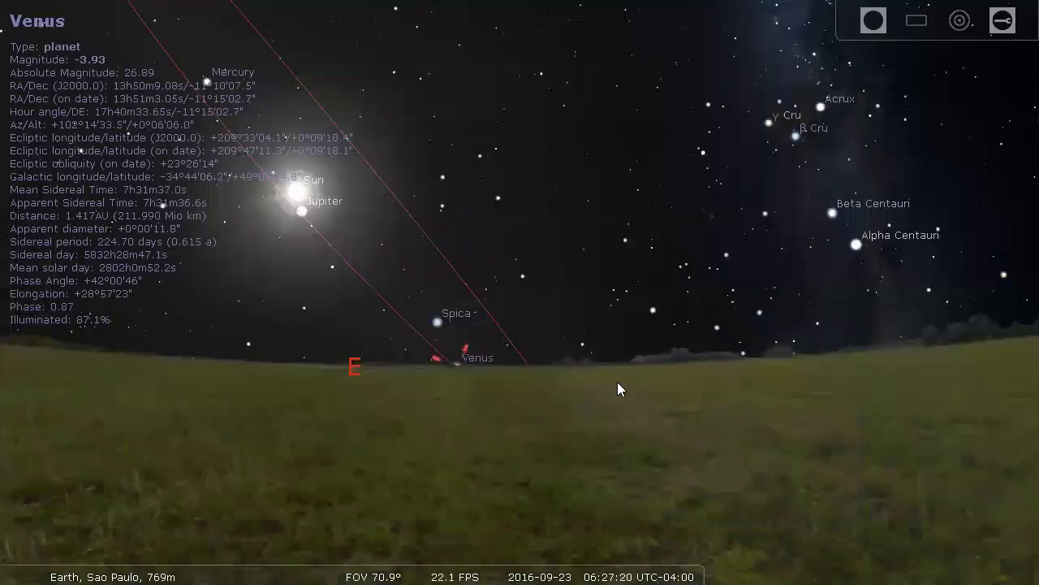
Pan the view with the arrow keys so the E and S points show.
key("Up")
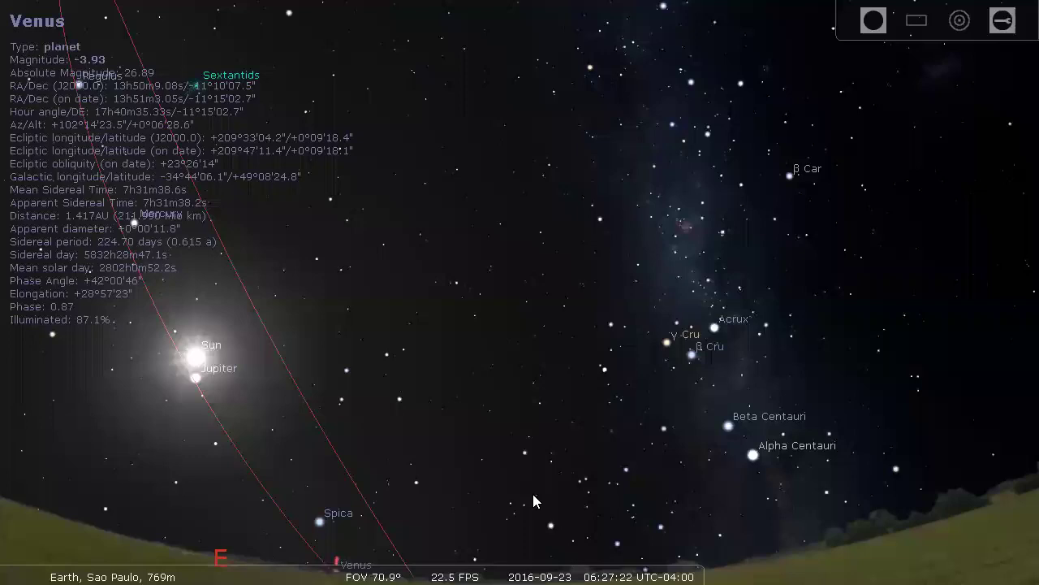
key("Right")
key("Down")
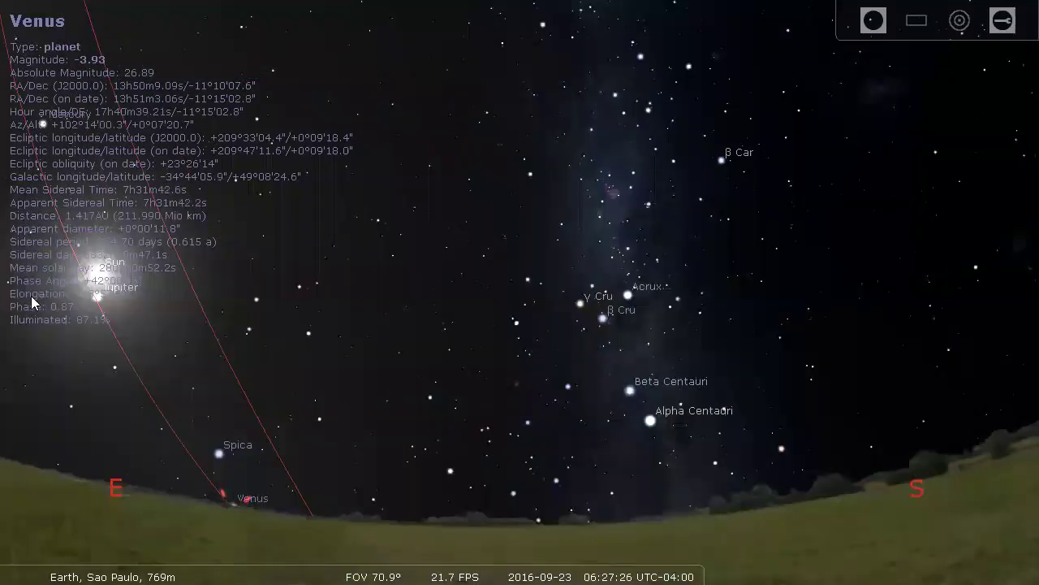
mouse_move(34, 306)
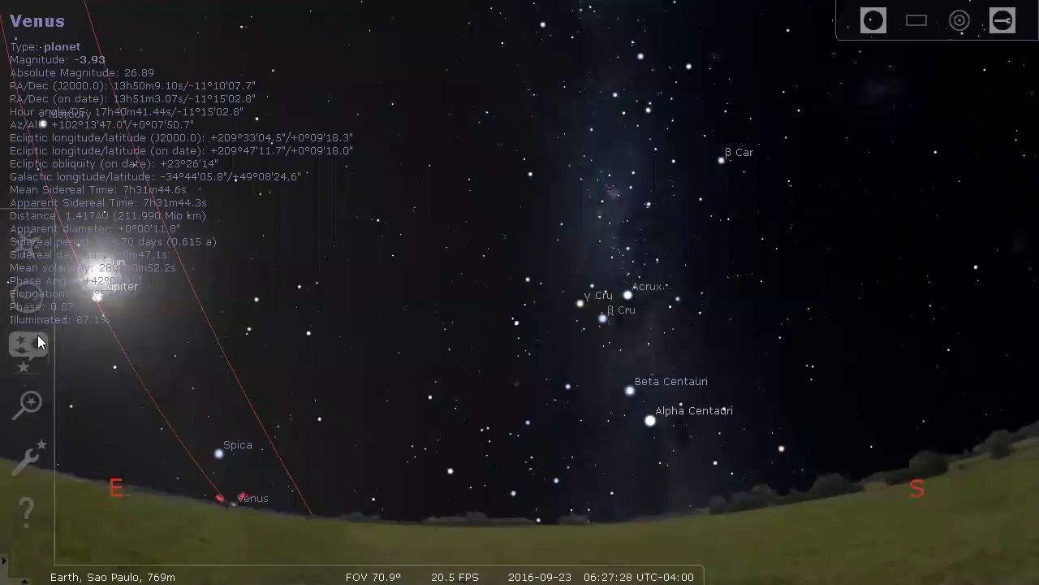
Open Date and Time, step the hour to 5 and back to 6, and zoom out.
left_click(31, 298)
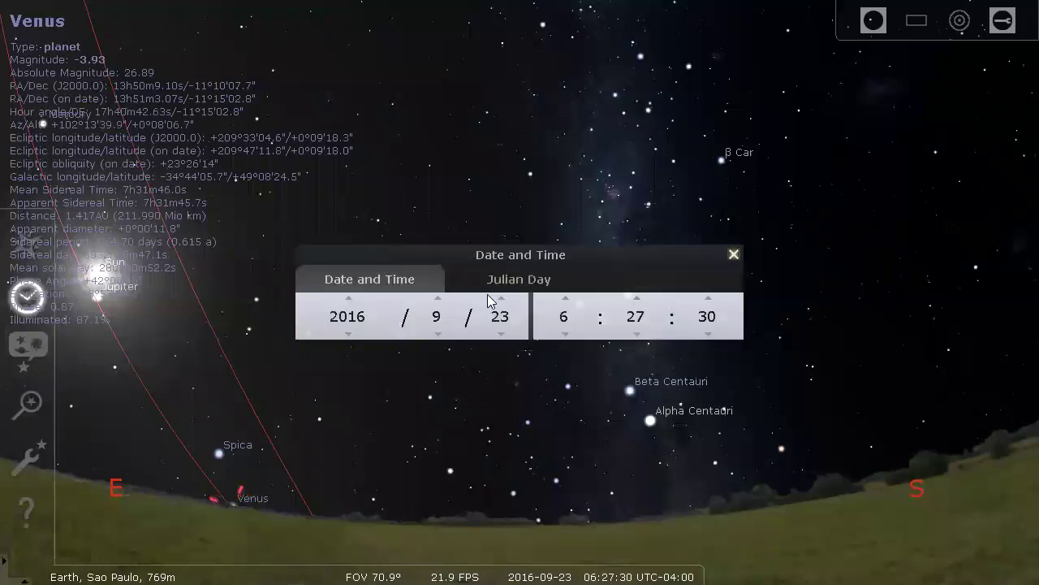
left_click(575, 334)
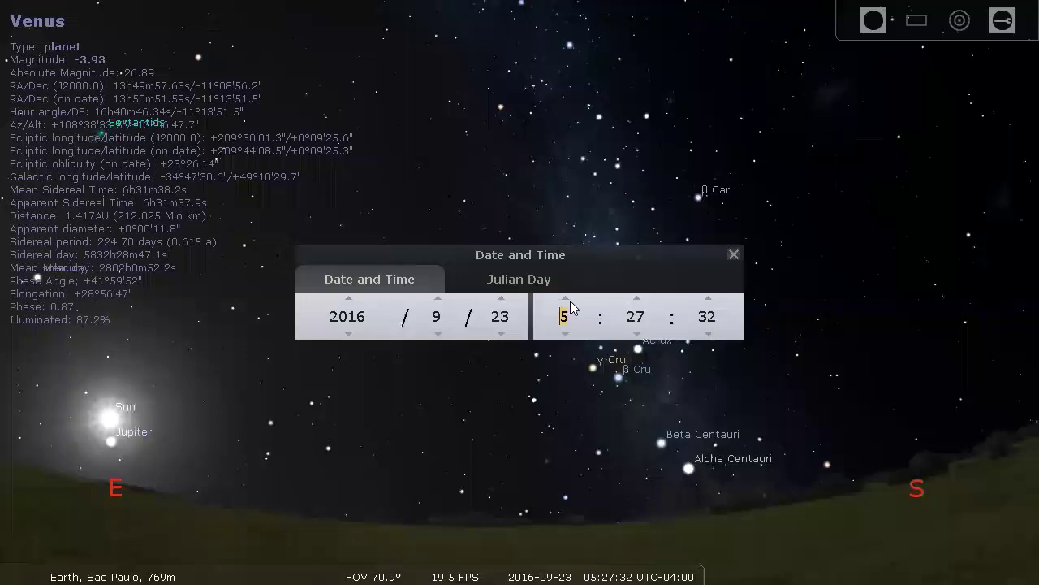
key("Up")
scroll(635, 335, "down", 6)
scroll(638, 331, "down", 13)
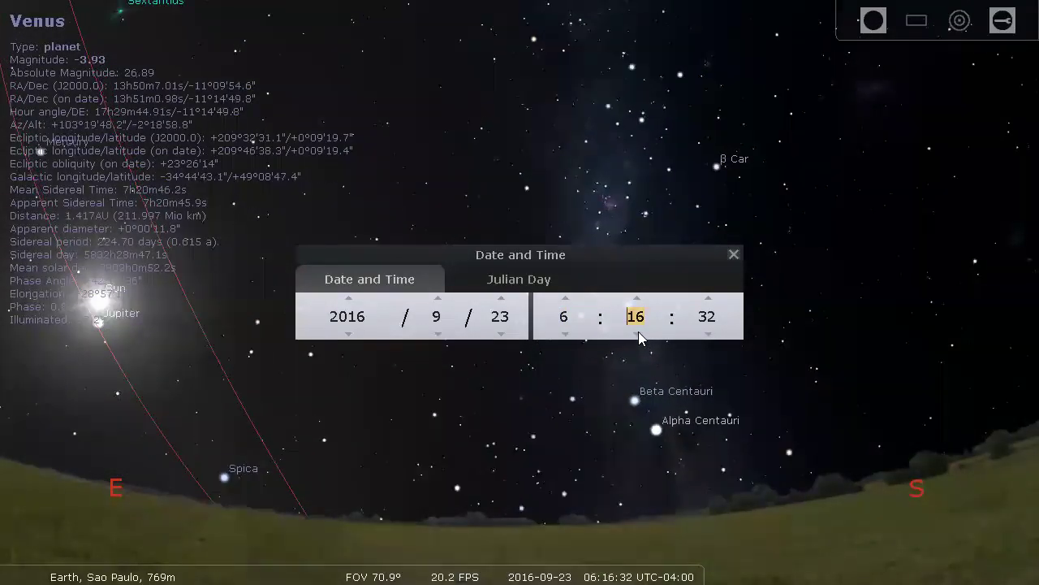
scroll(639, 337, "down", 2)
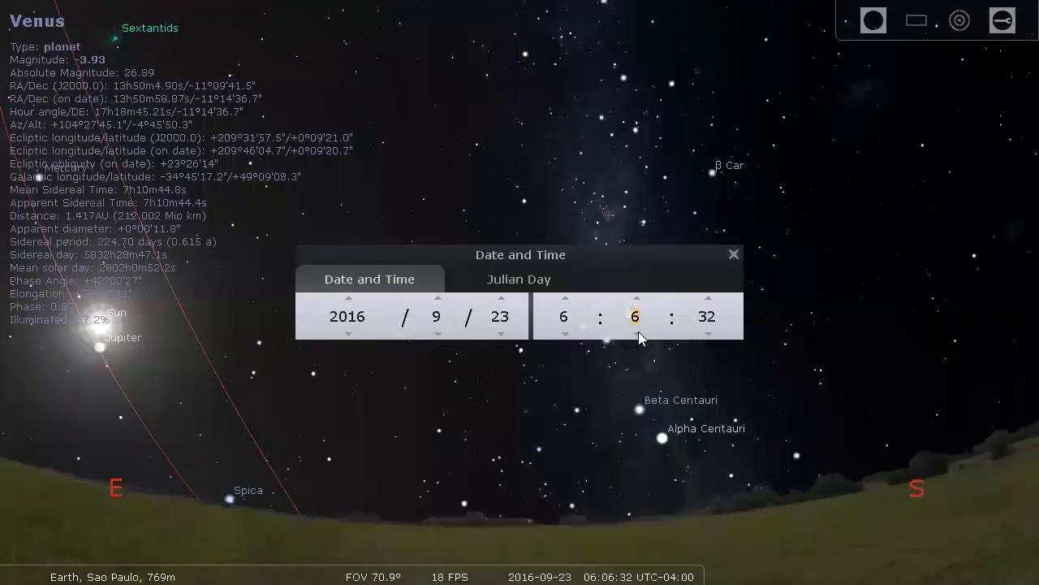
scroll(639, 338, "down", 6)
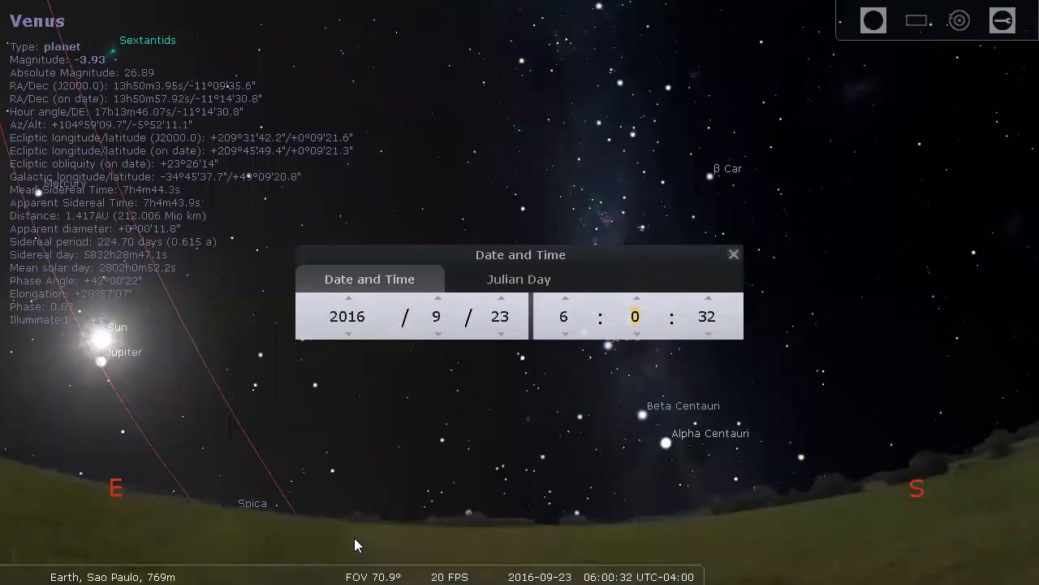
Level the southeastern horizon and advance the clock one minute to 06:01.
left_click_drag(458, 477, 526, 425)
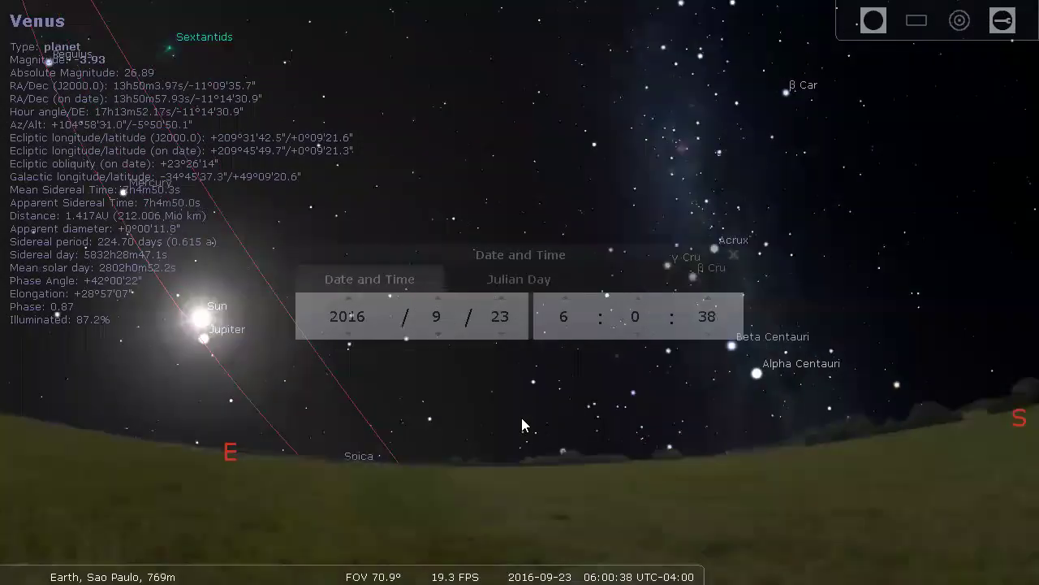
left_click_drag(529, 481, 531, 493)
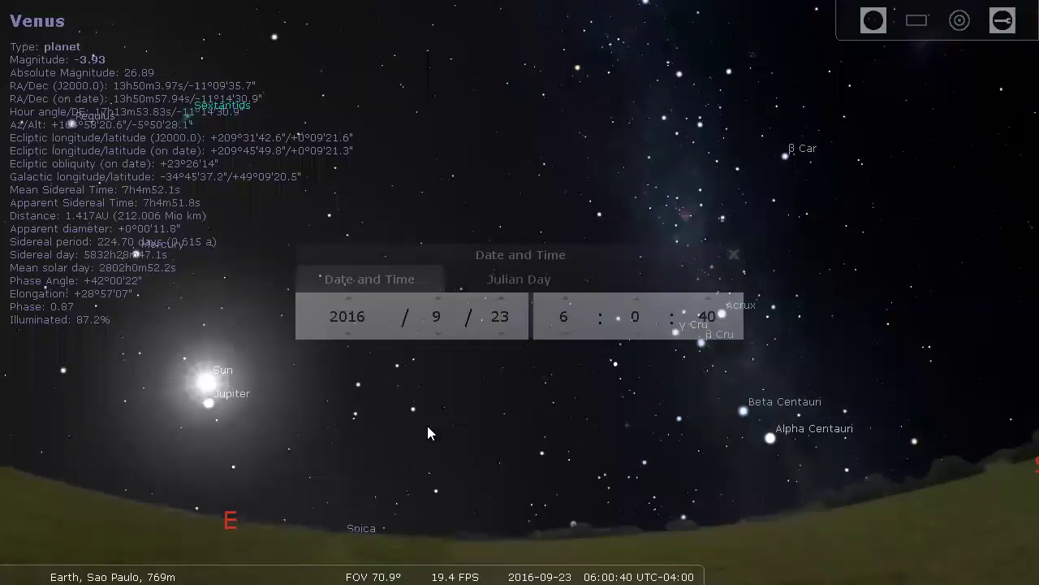
left_click_drag(428, 429, 528, 455)
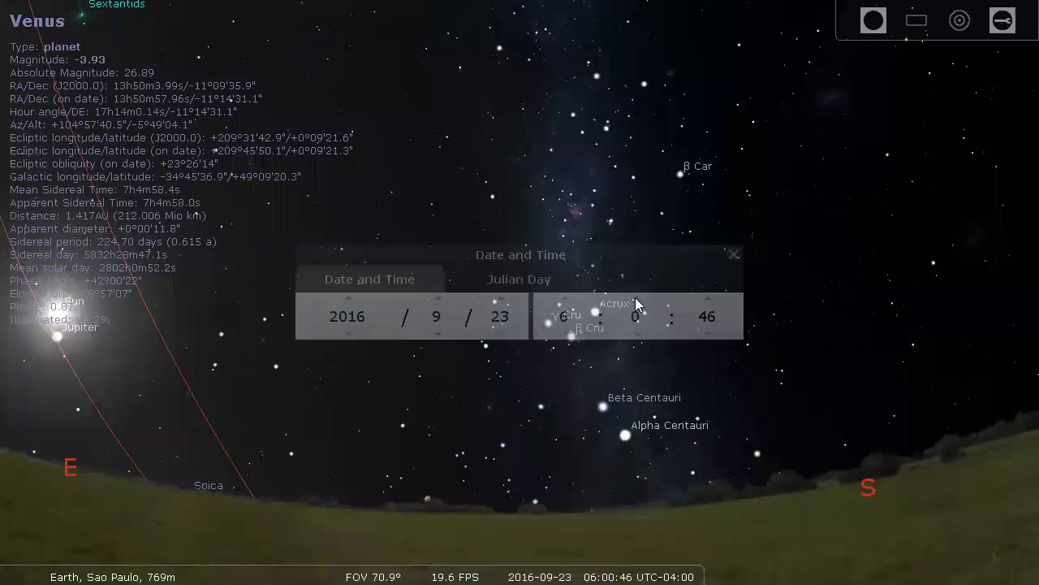
left_click(636, 298)
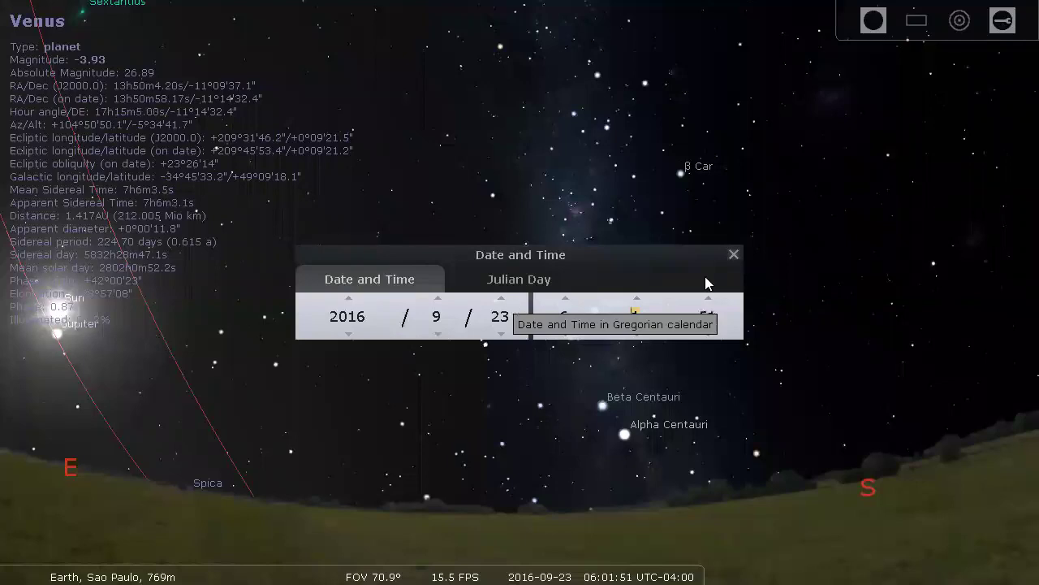
Close the date window and turn the view from east toward north to find the Moon.
left_click(734, 254)
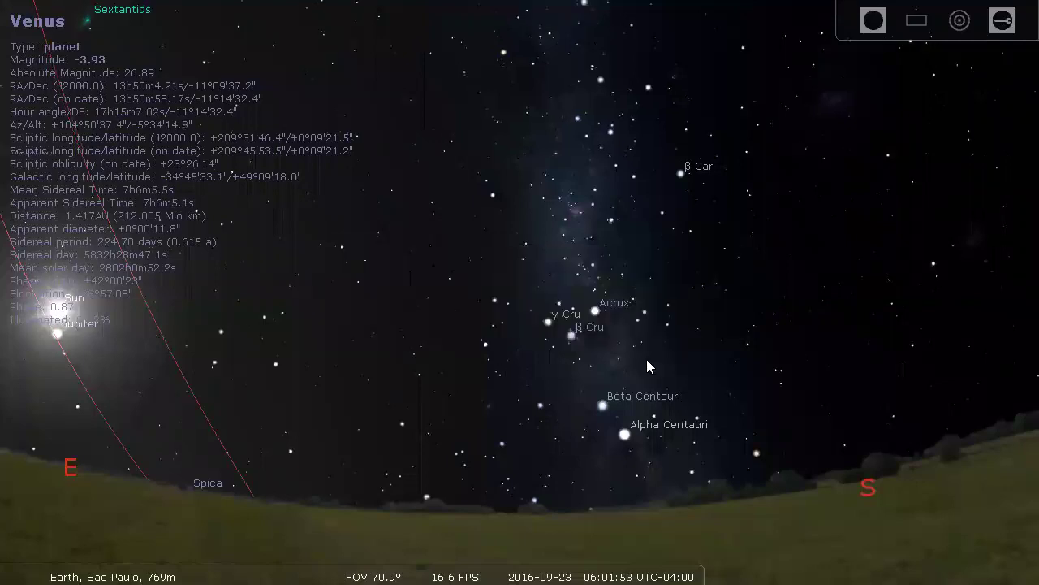
mouse_move(646, 367)
left_mouse_down()
mouse_move(822, 301)
mouse_move(819, 344)
left_mouse_up()
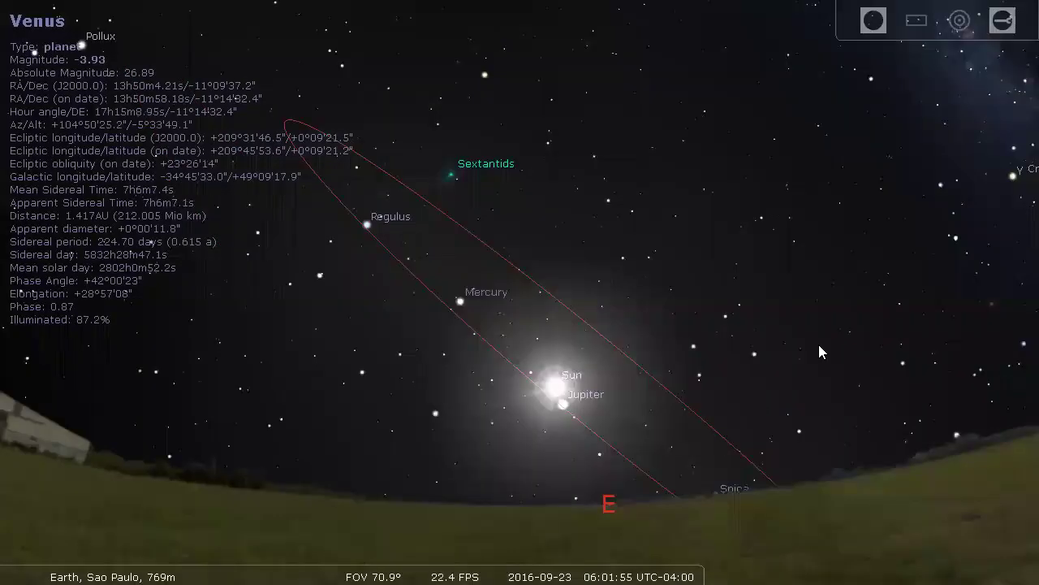
key("Left")
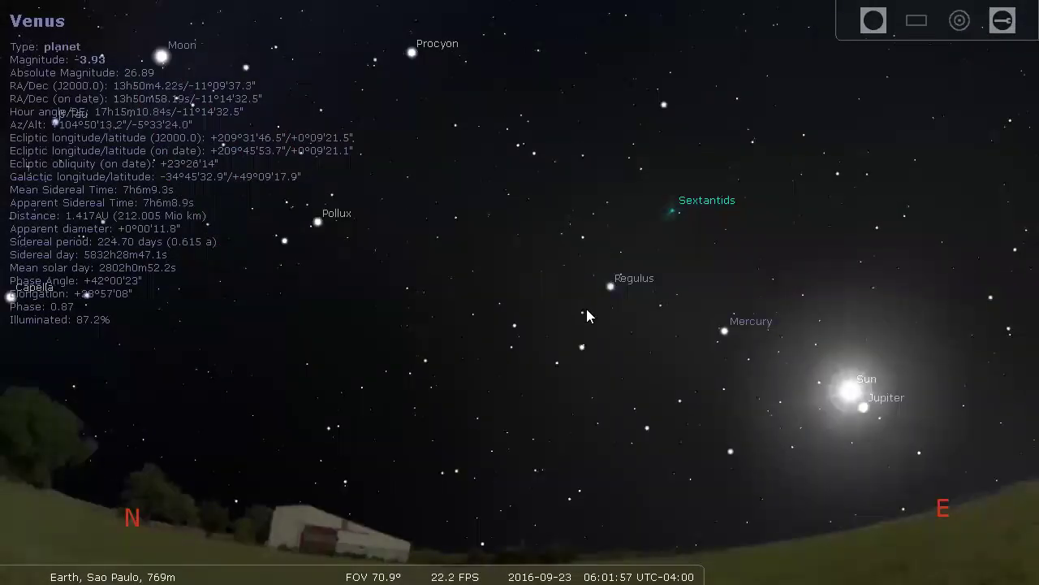
key("Left")
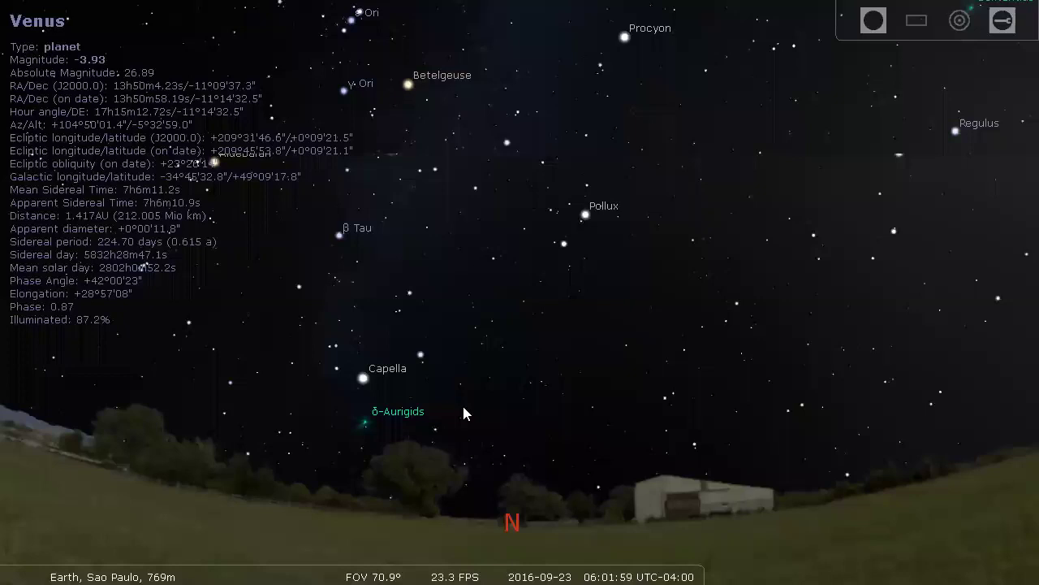
key("Left")
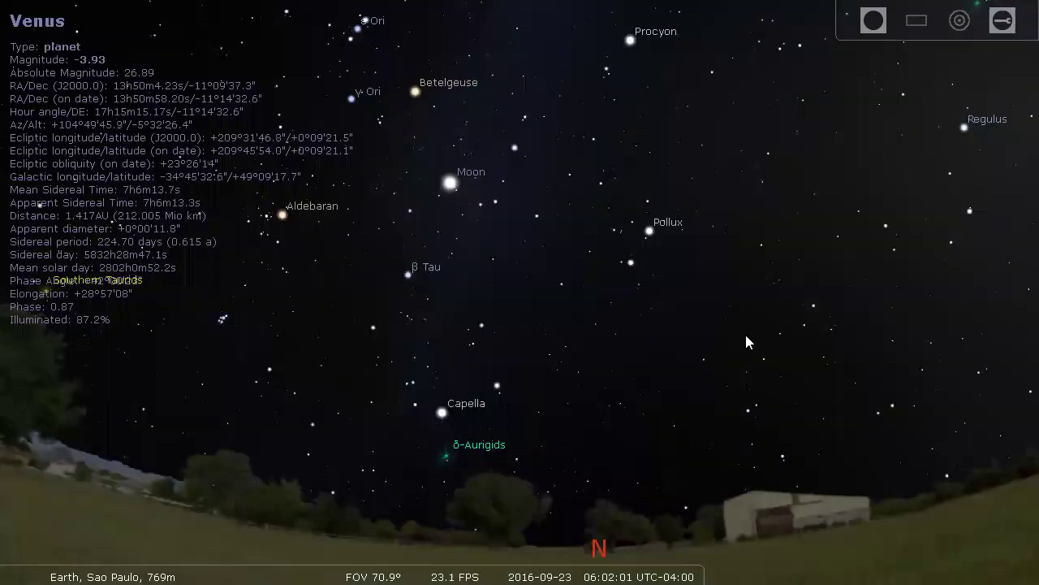
Turn back east and tilt down until Mercury, the Sun and Jupiter appear.
key("Right")
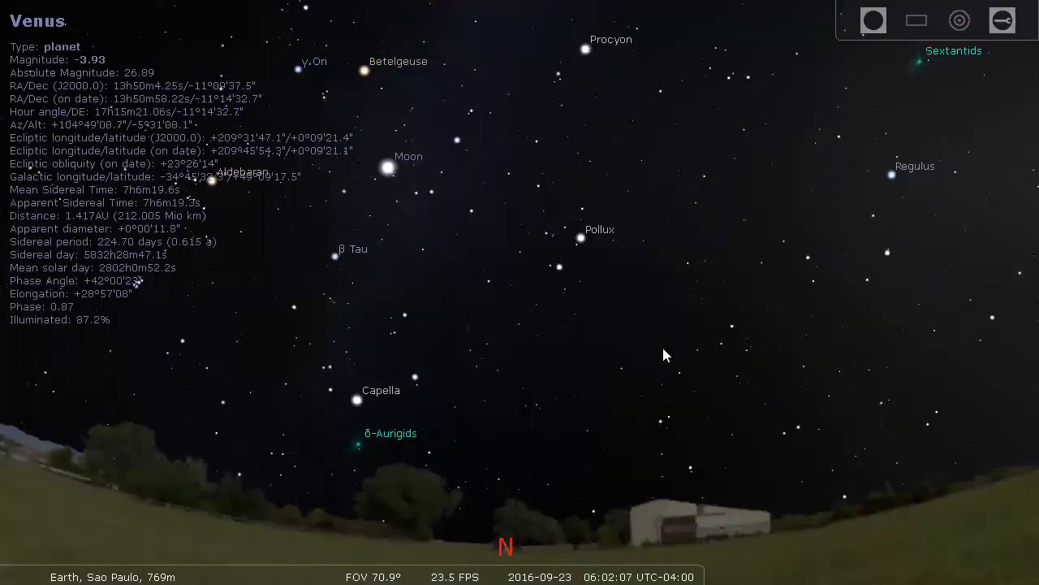
key("Right")
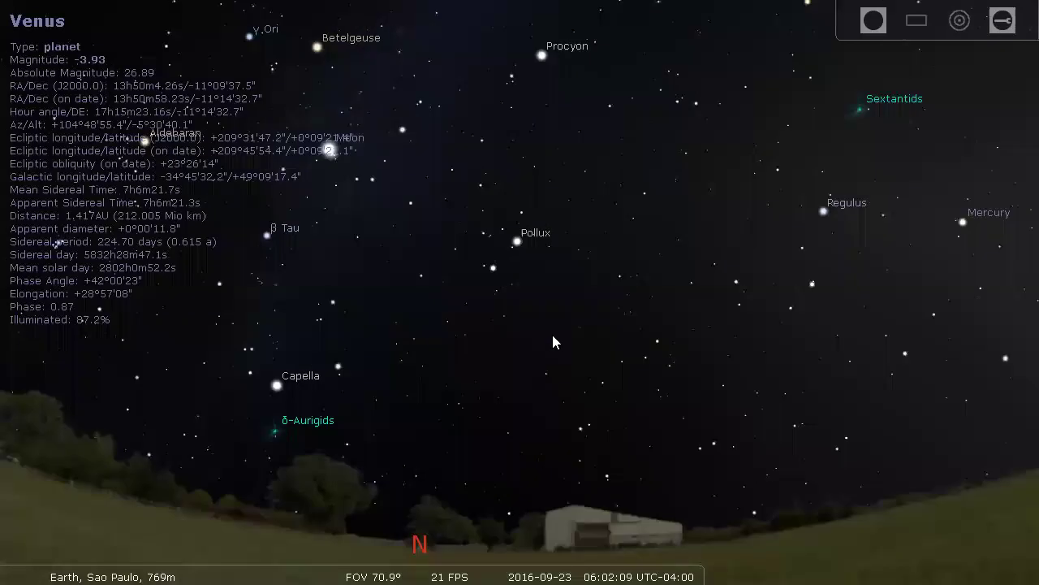
key("Down")
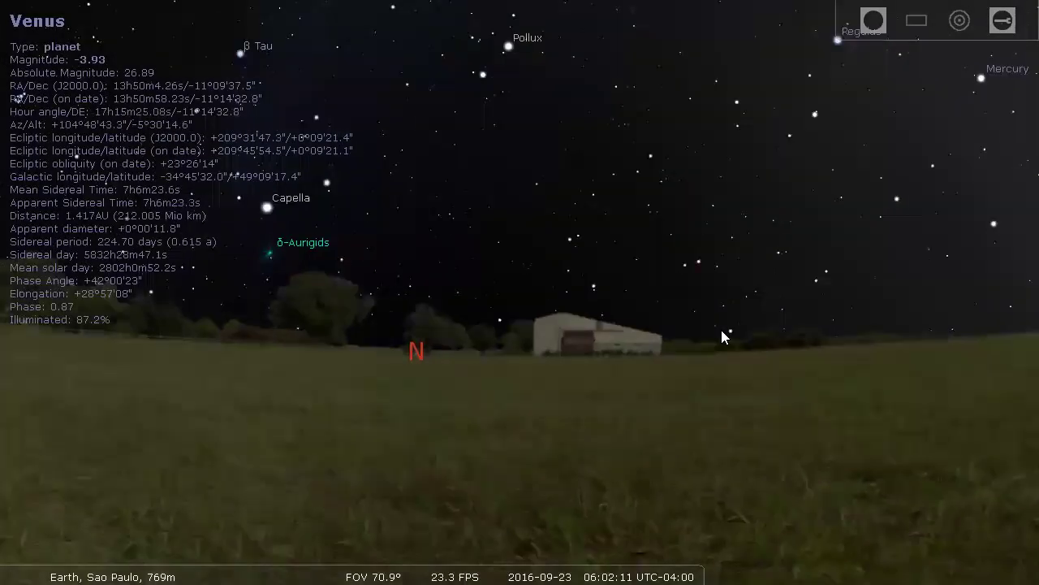
key("Right")
key("Right")
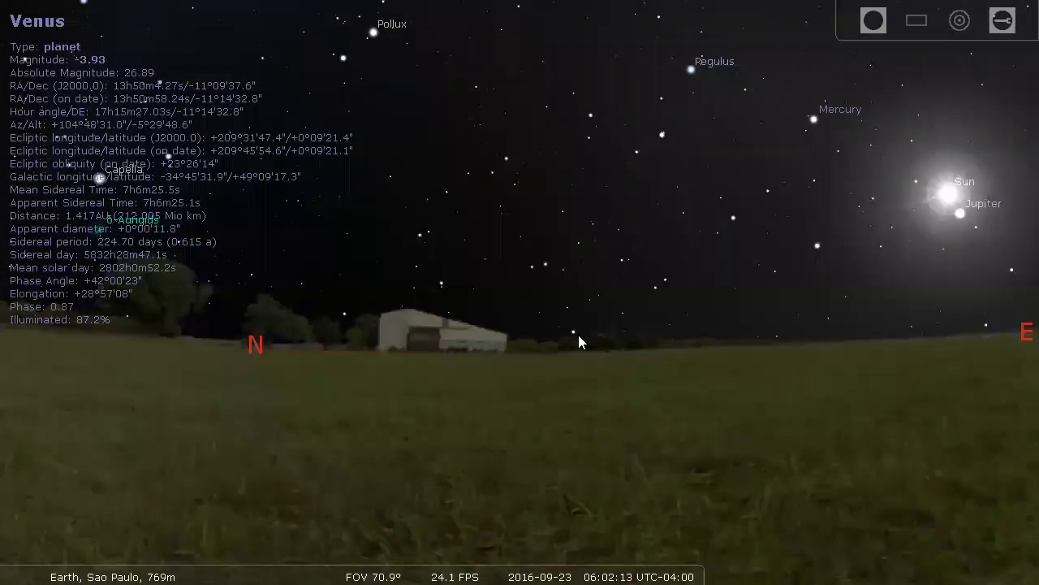
key("Right")
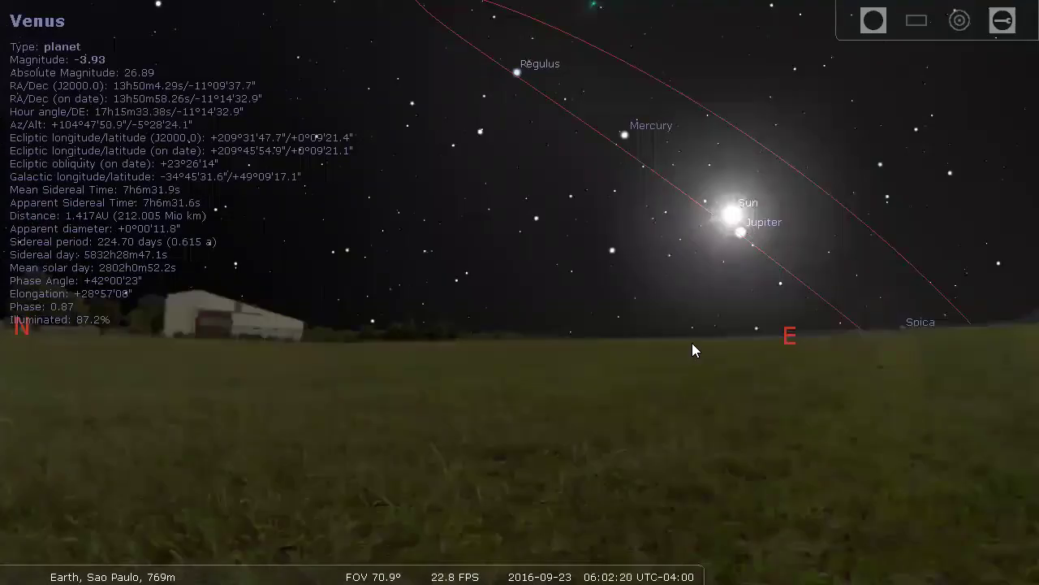
Frame the Sun, Jupiter and Mercury above the eastern horizon with the ground visible.
key("Left")
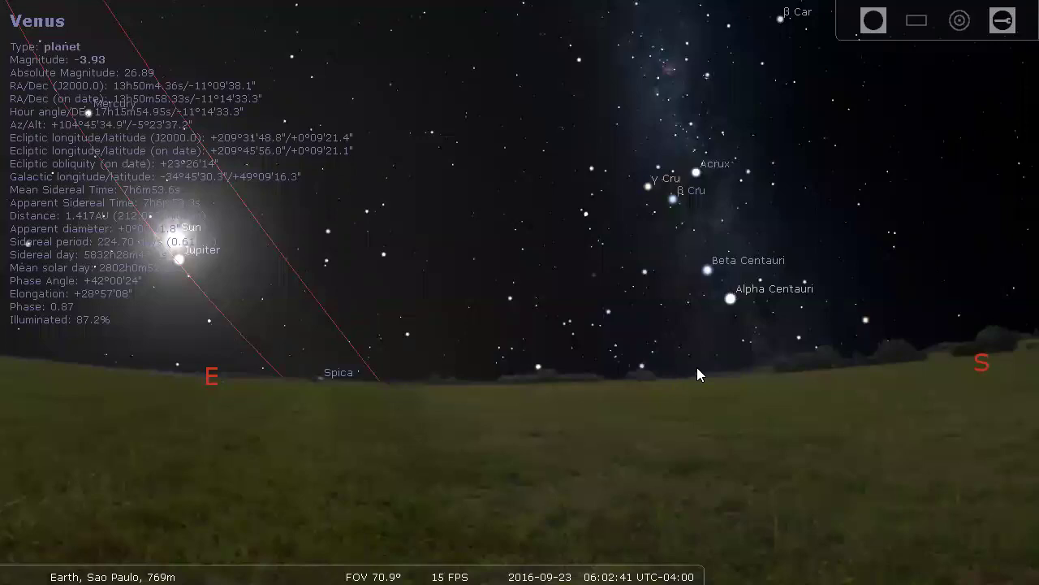
left_click_drag(676, 378, 614, 370)
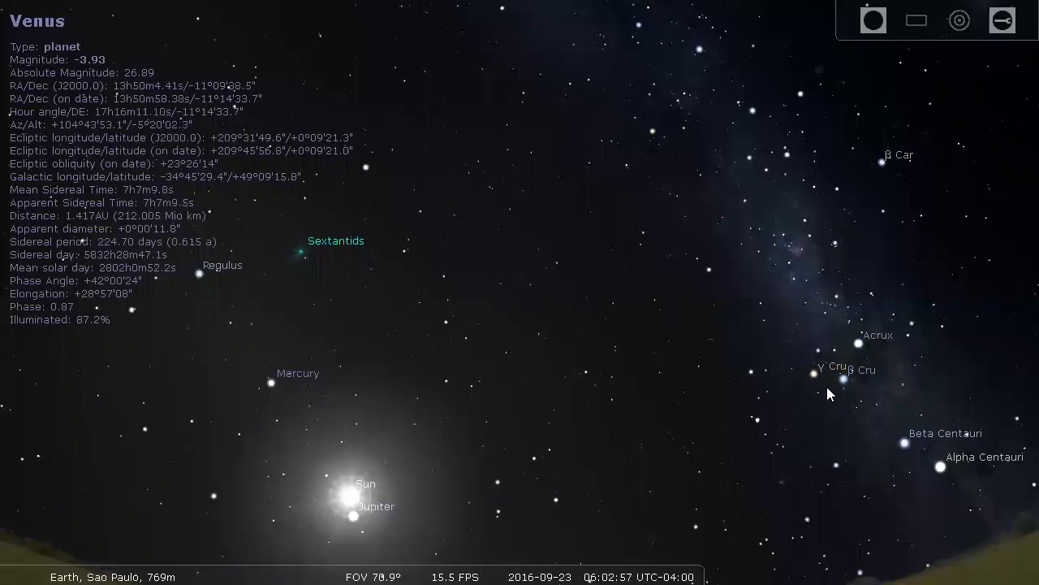
left_click_drag(689, 398, 567, 287)
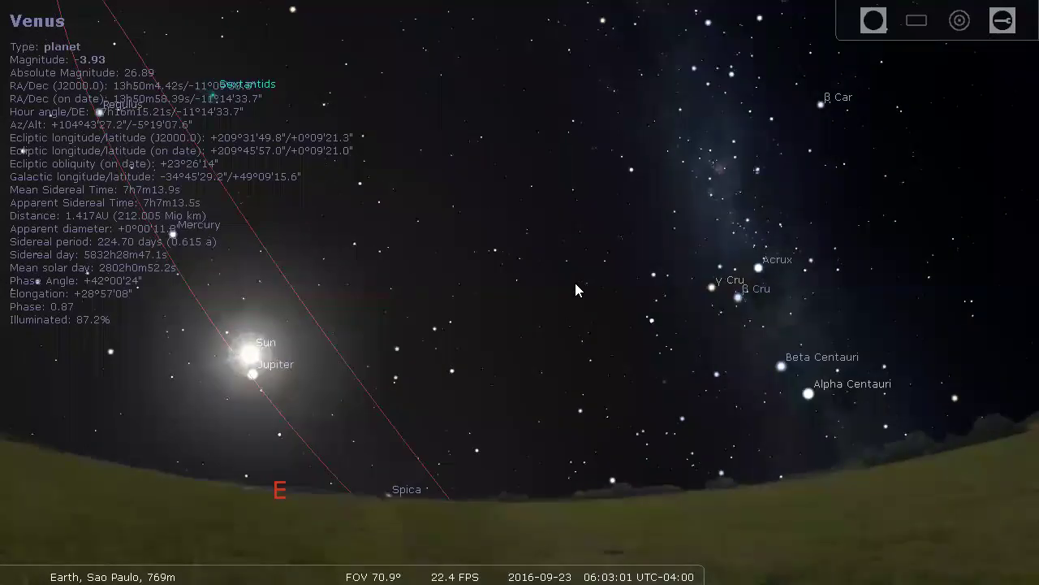
Drag the view so the rising Sun sits lower toward the eastern horizon.
left_click_drag(576, 284, 639, 412)
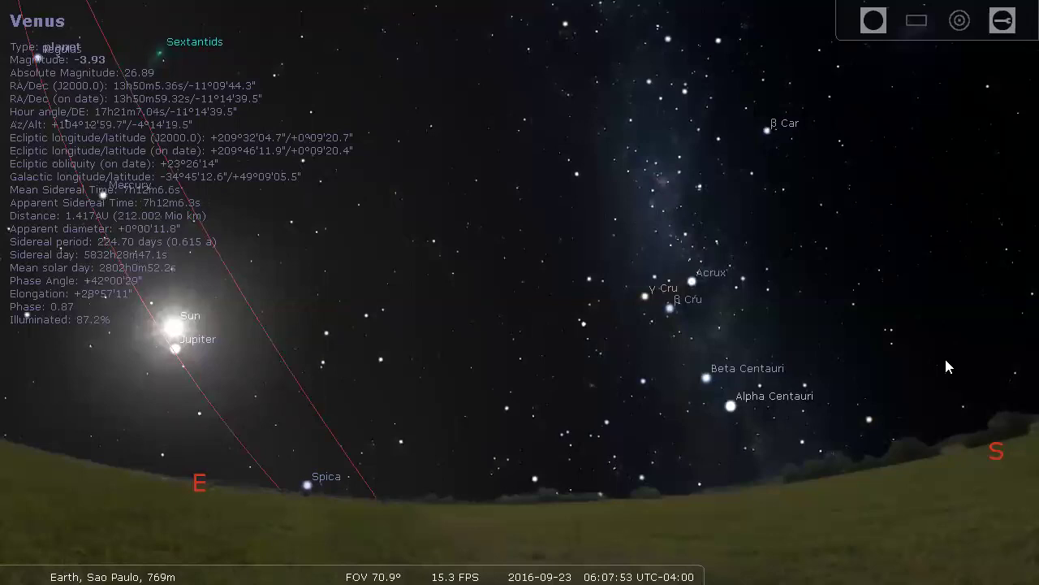
left_click(947, 361)
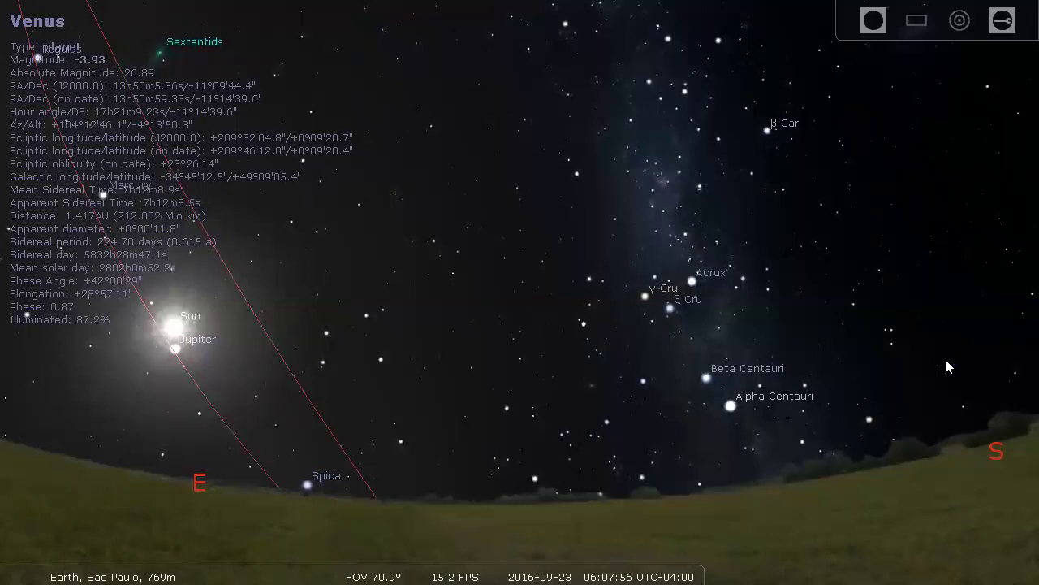